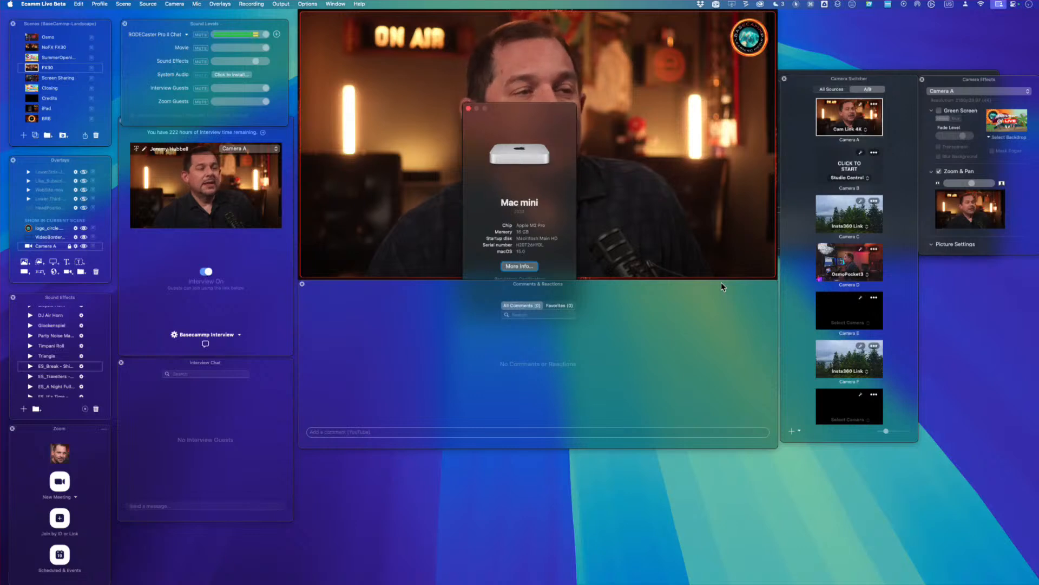
# - Close the Mac mini information window and view the version information of Ecamm Live, clearing it from the screen
pyautogui.click(469, 108)
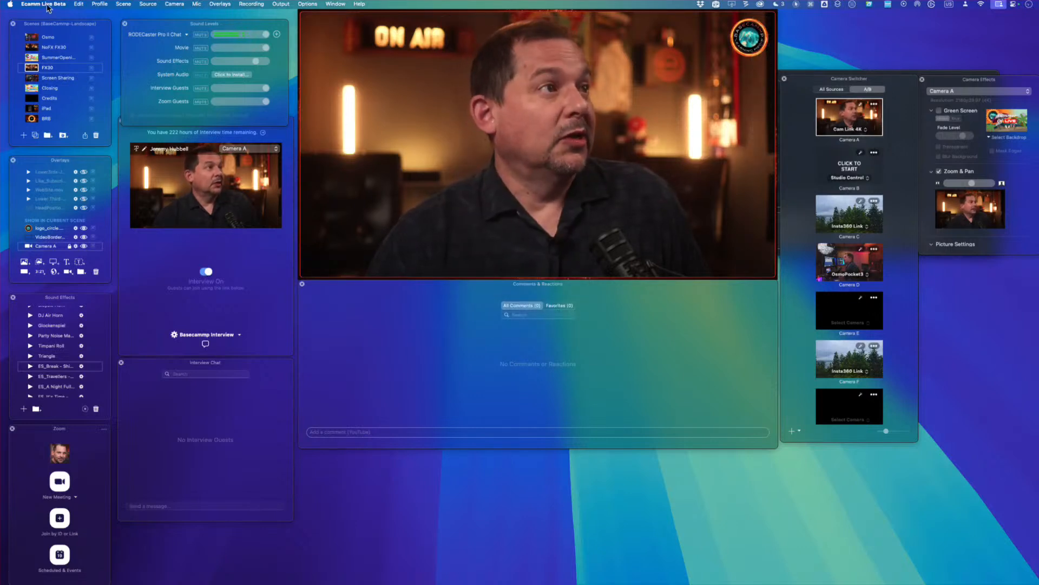
pyautogui.click(44, 4)
pyautogui.click(44, 17)
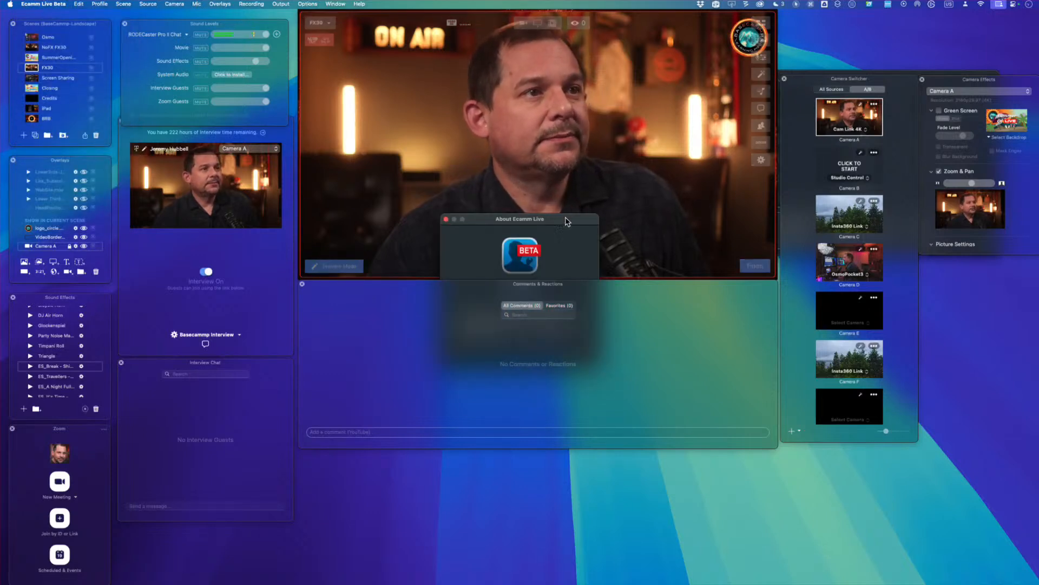
pyautogui.moveTo(568, 223); pyautogui.dragTo(559, 138)
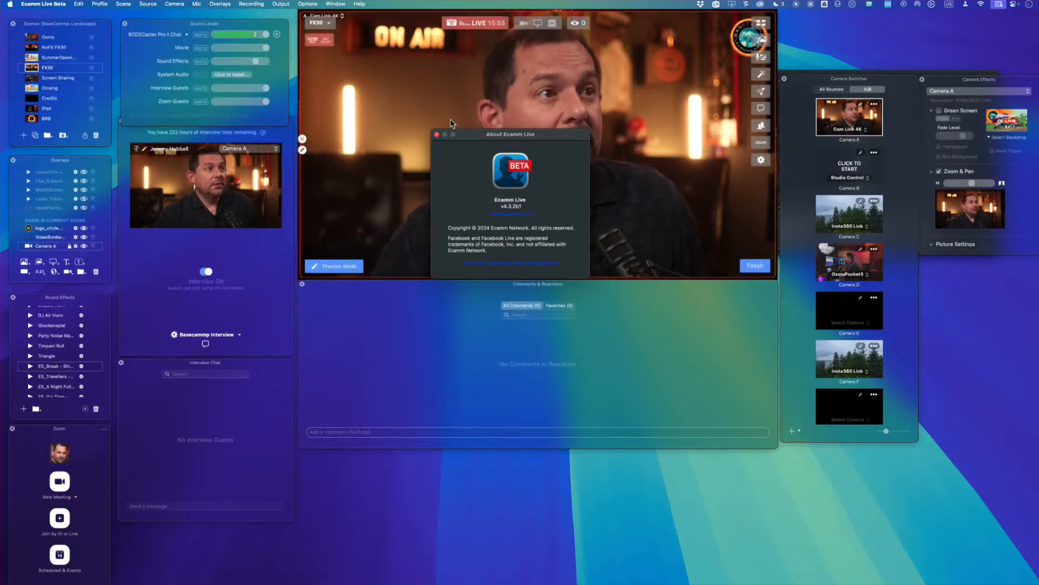
pyautogui.moveTo(459, 137); pyautogui.dragTo(949, 372)
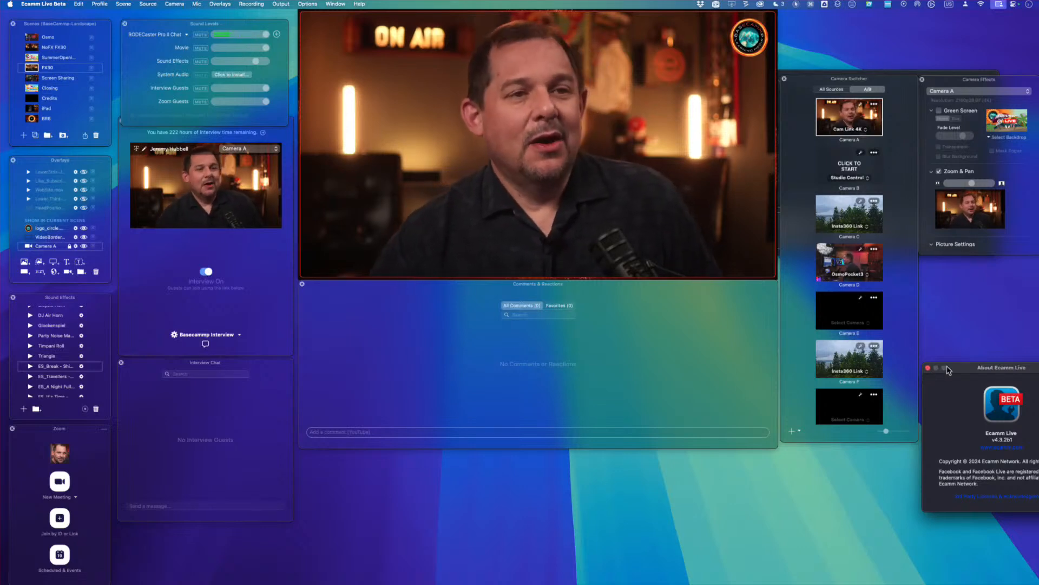
pyautogui.click(927, 369)
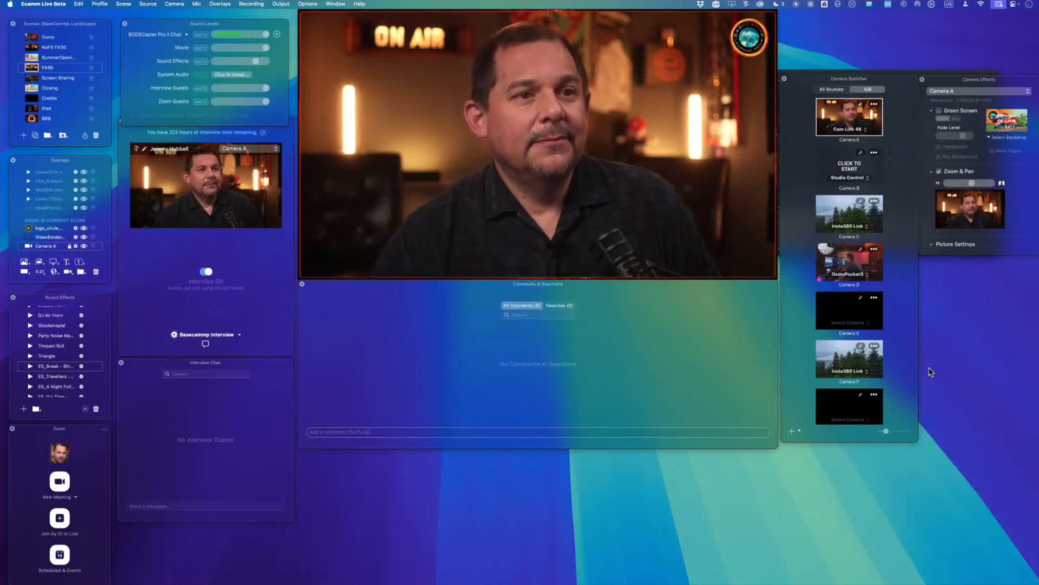
# - Look over the recording commands, including Save Photo, without running any of them
pyautogui.moveTo(520, 92)
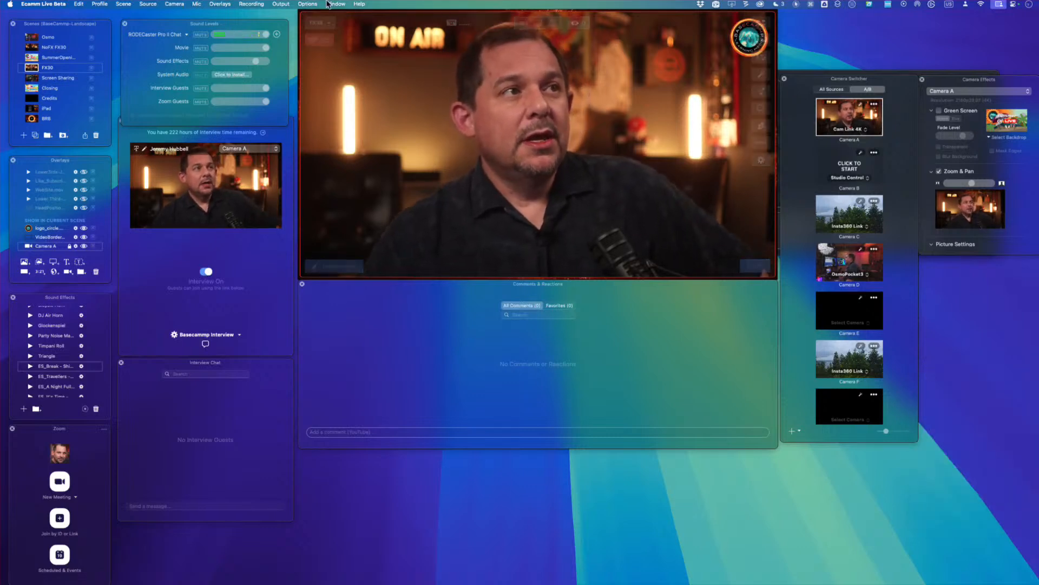
pyautogui.click(252, 5)
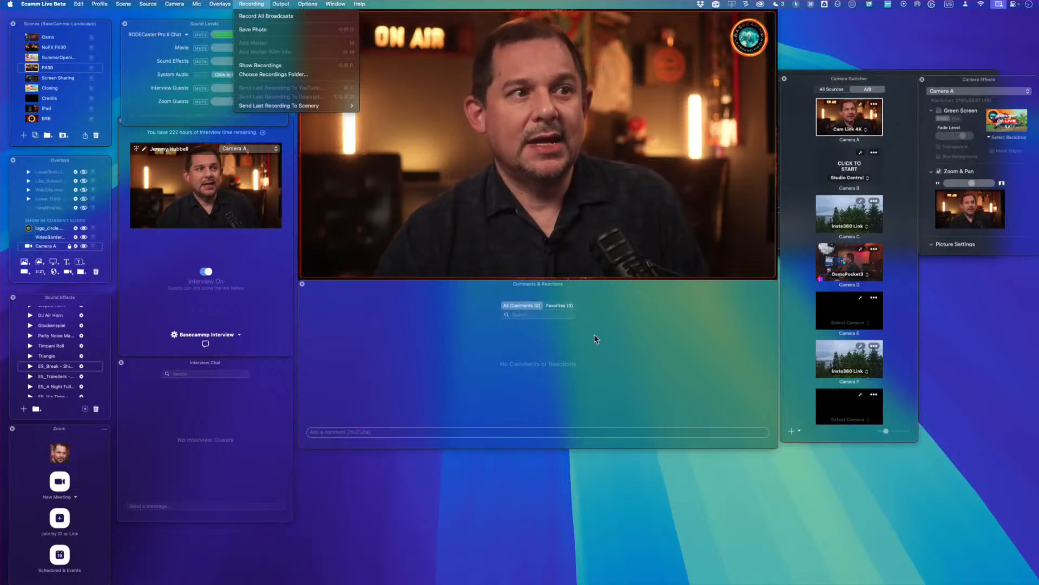
pyautogui.click(362, 413)
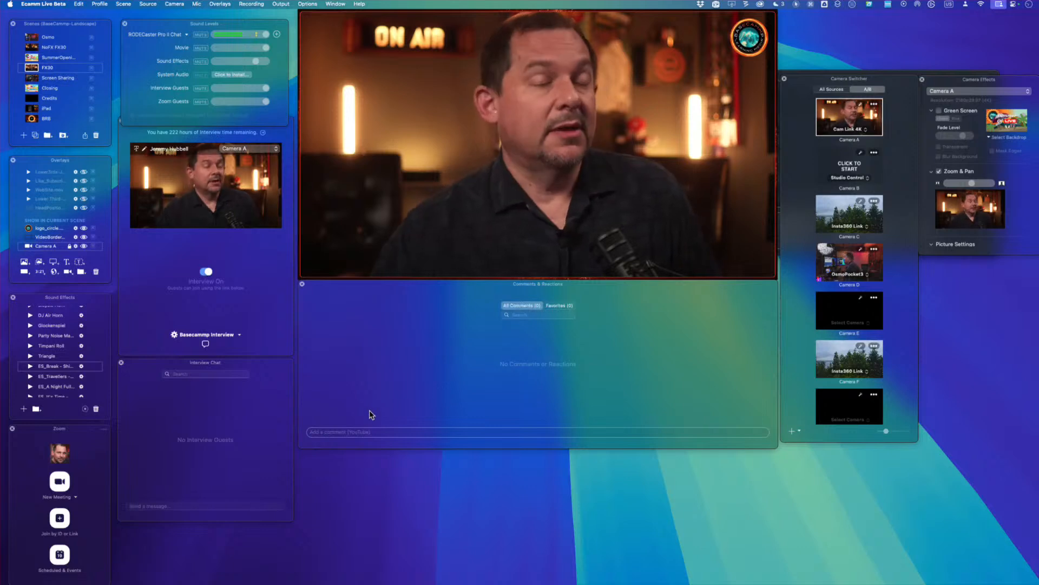
# - Open the Stream Deck configuration window and make it fully visible by closing Comments & Reactions and moving the window clear of the camera switcher
pyautogui.click(852, 5)
pyautogui.click(860, 17)
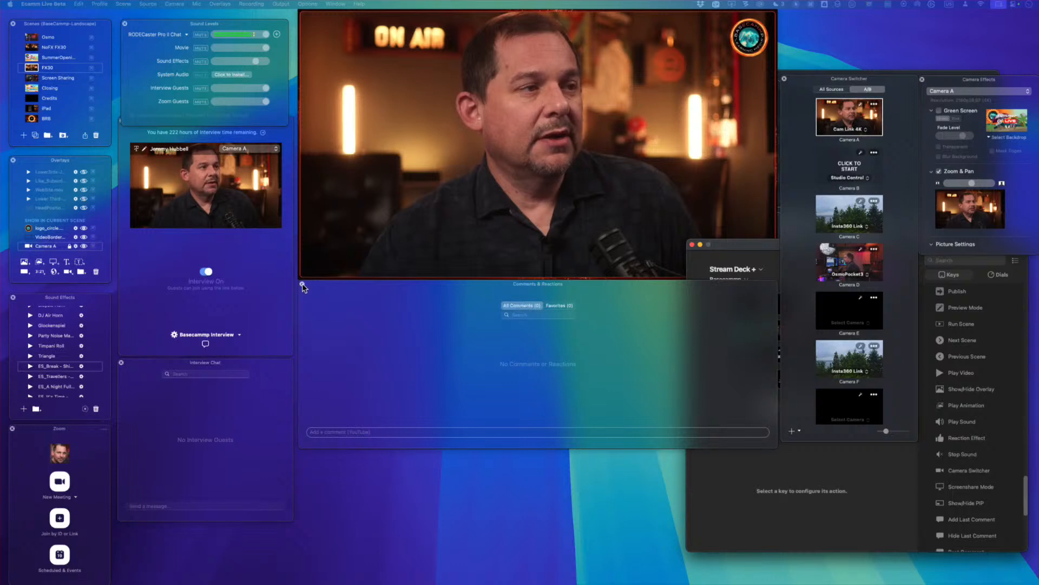
pyautogui.click(305, 289)
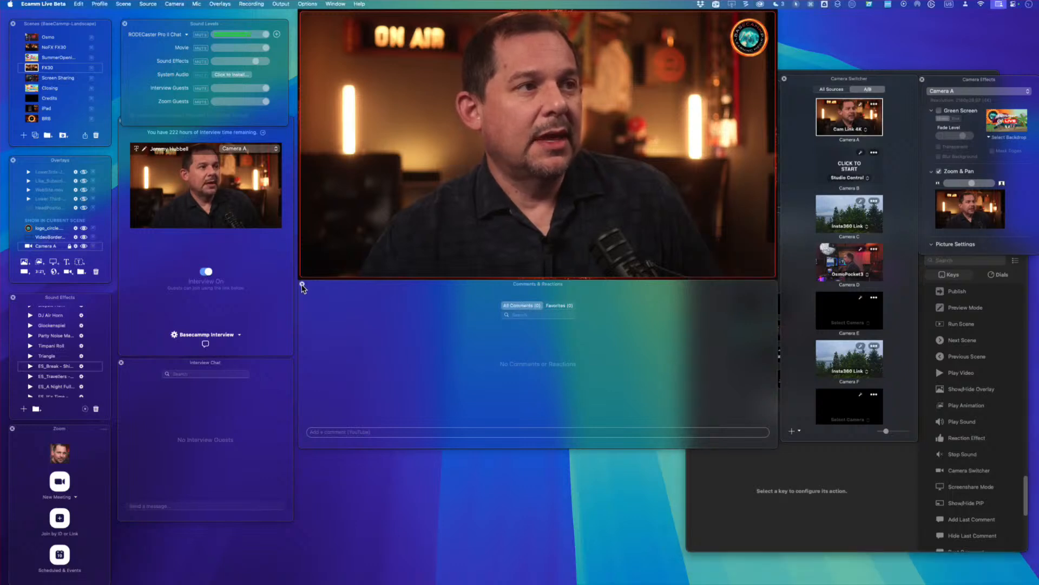
pyautogui.click(302, 285)
pyautogui.click(750, 464)
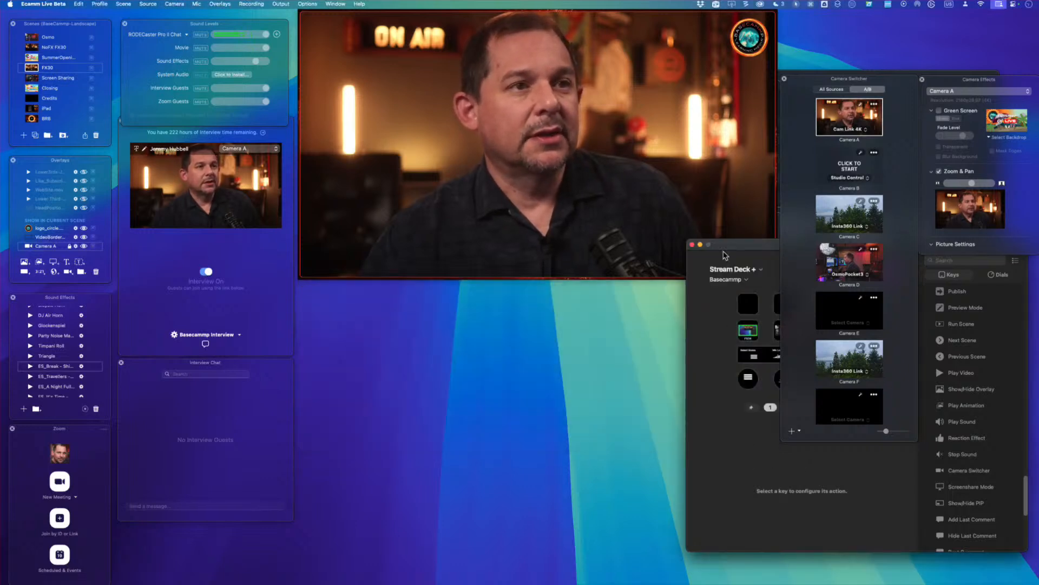
pyautogui.moveTo(730, 243); pyautogui.dragTo(479, 230)
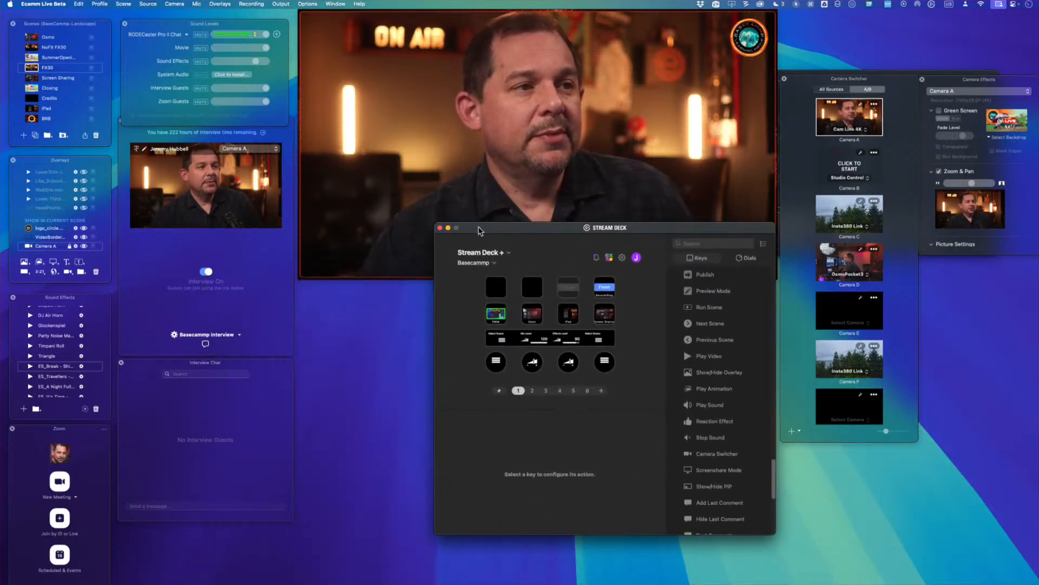
# - Select the Screenshot key on page 3 of the Basecammp profile and bring up the Multi Action group among the available actions
pyautogui.click(532, 390)
pyautogui.click(546, 390)
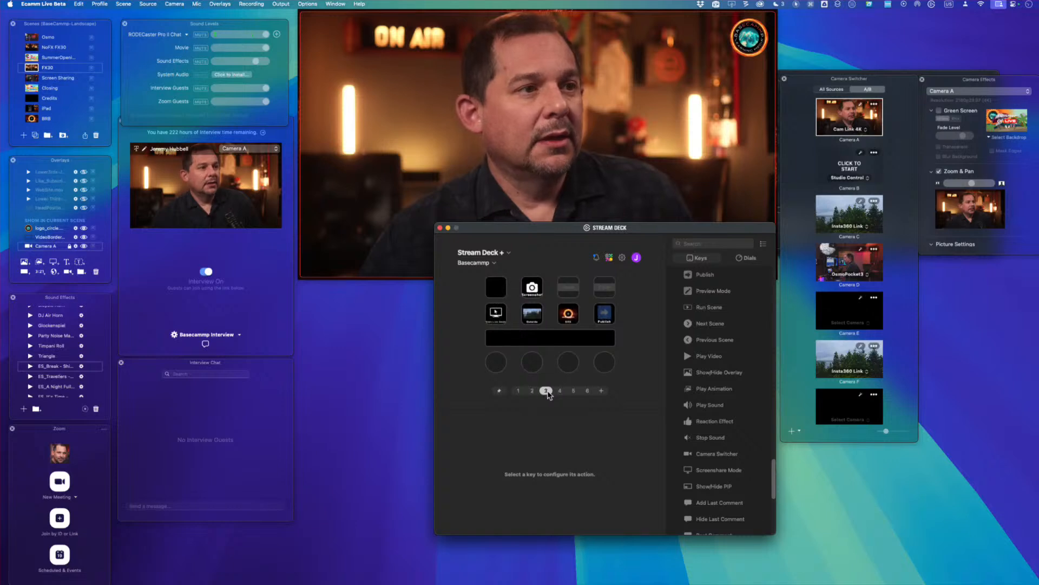
pyautogui.click(533, 287)
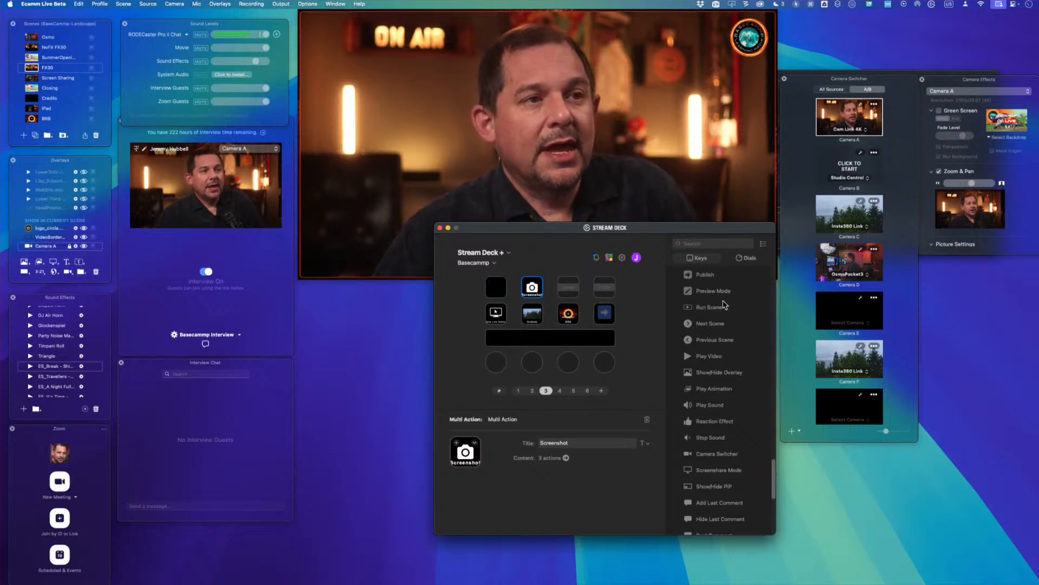
pyautogui.scroll(15, 723, 306)
pyautogui.click(676, 276)
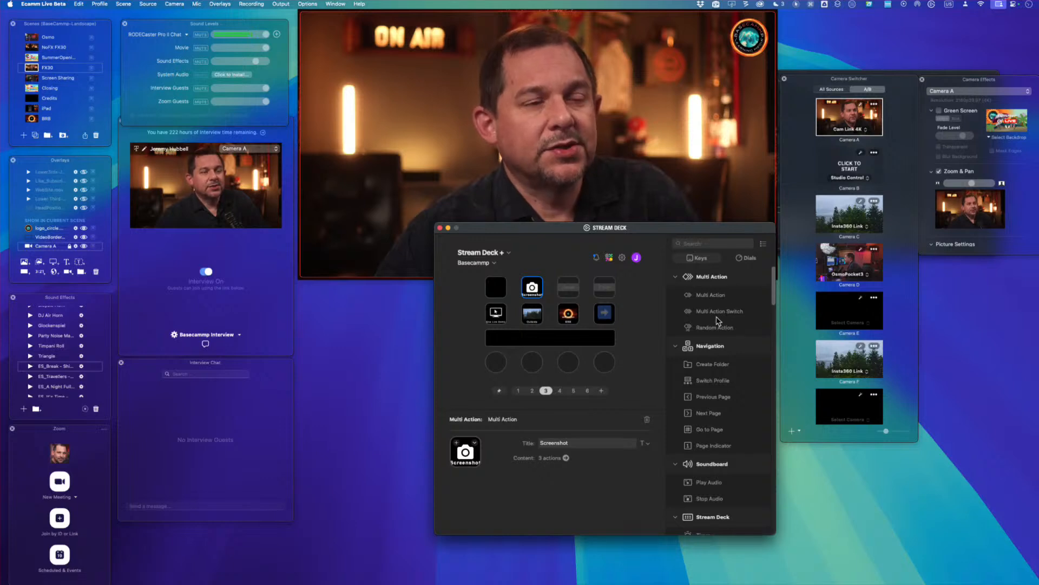
pyautogui.scroll(-1, 732, 335)
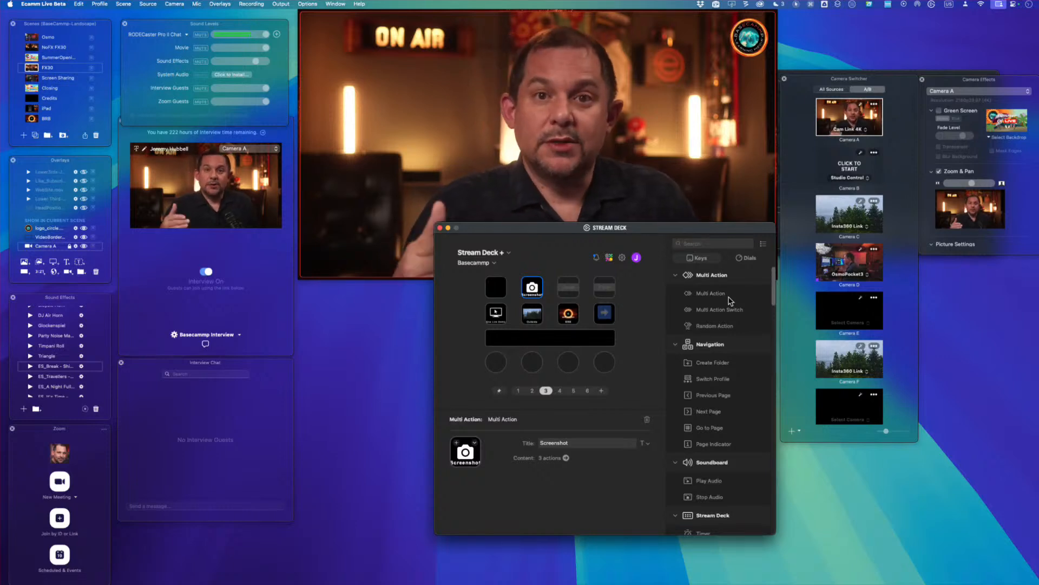
pyautogui.scroll(-1, 731, 301)
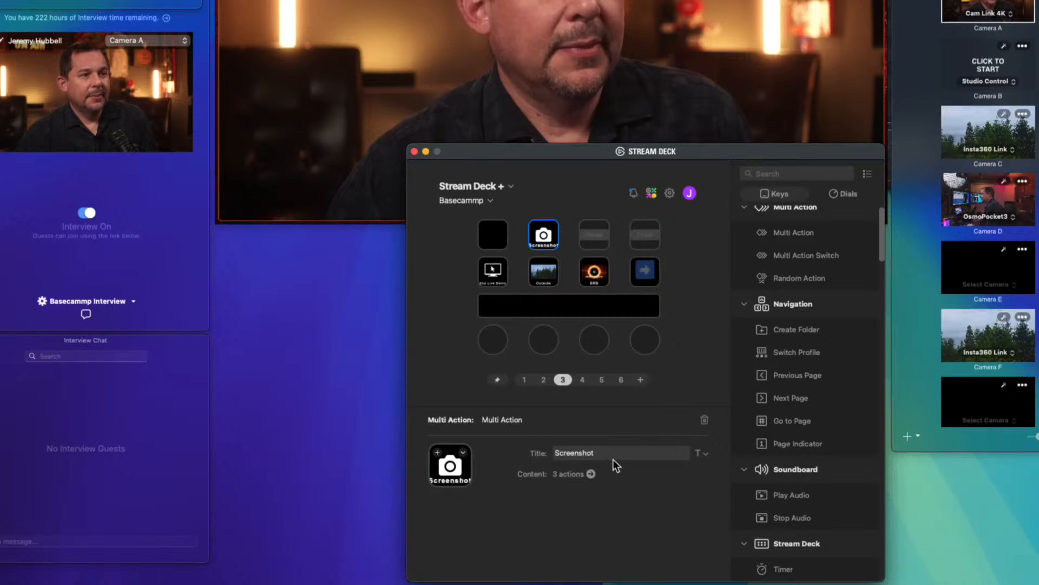
# - Open the Screenshot multi action's contents and examine the settings of its Delay, Open and Hotkey actions
pyautogui.click(591, 474)
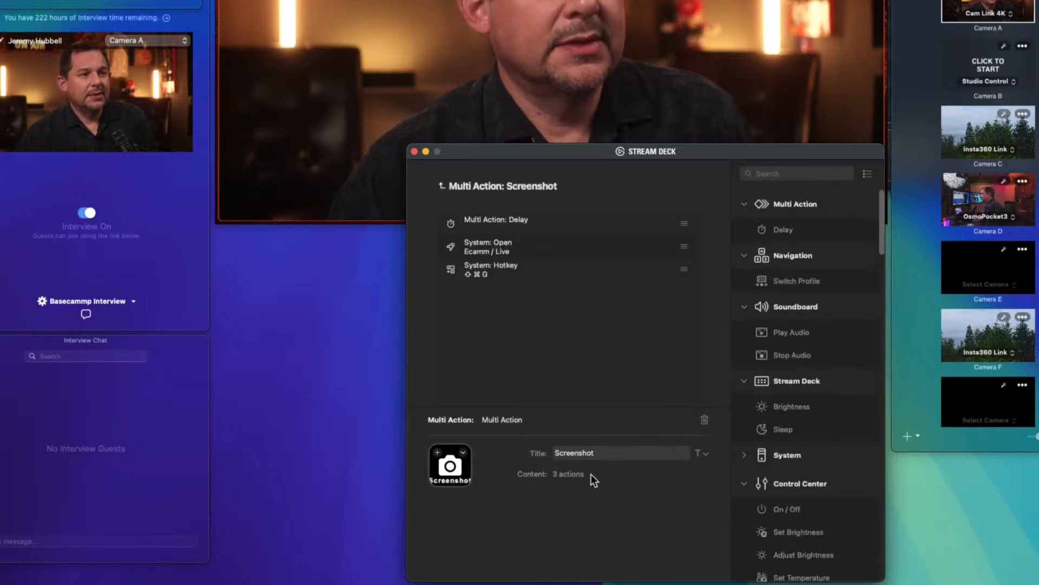
pyautogui.click(508, 225)
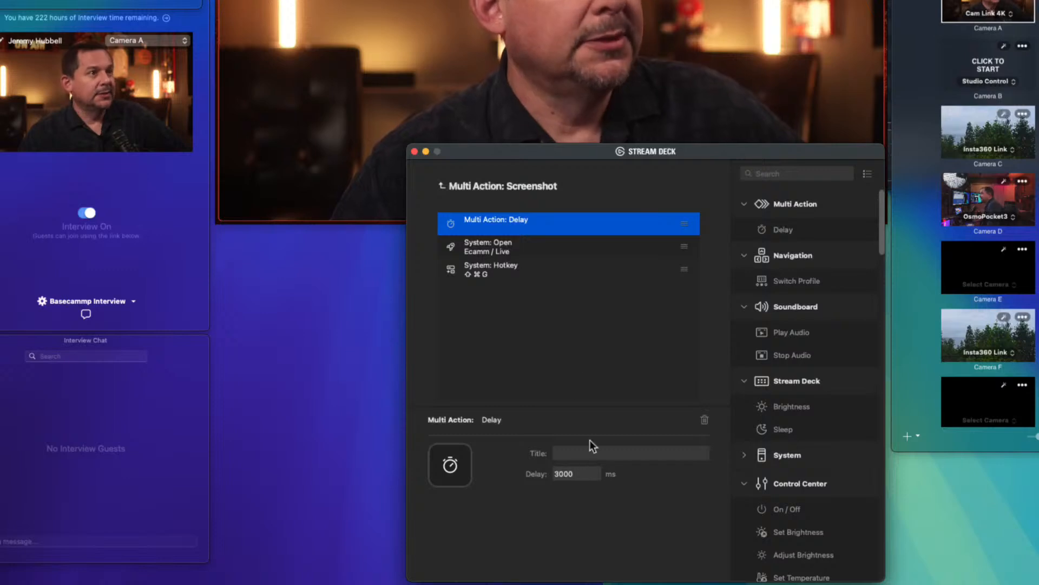
pyautogui.click(497, 250)
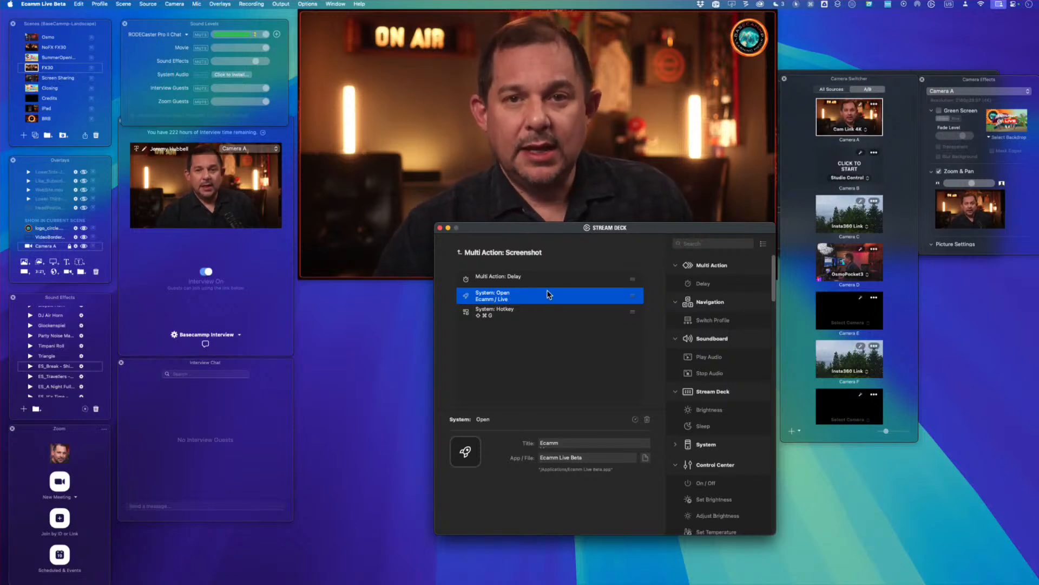
pyautogui.click(494, 312)
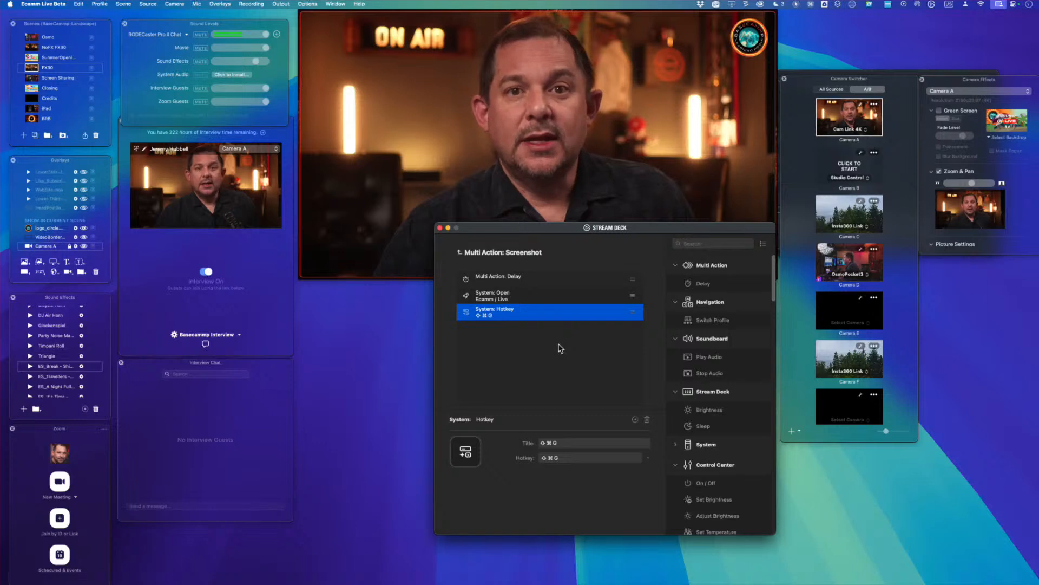
pyautogui.click(494, 326)
pyautogui.click(490, 314)
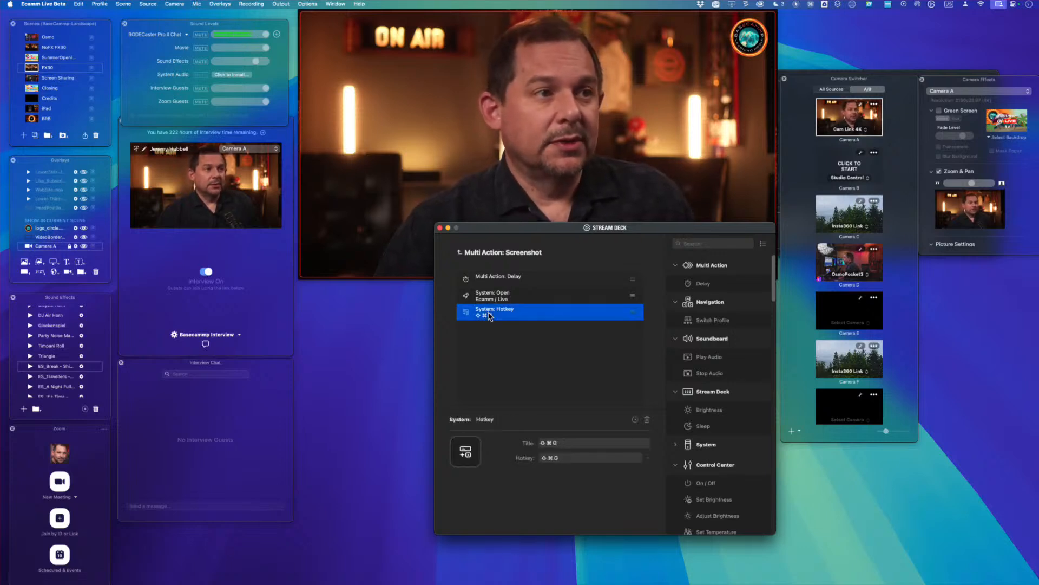
pyautogui.click(493, 333)
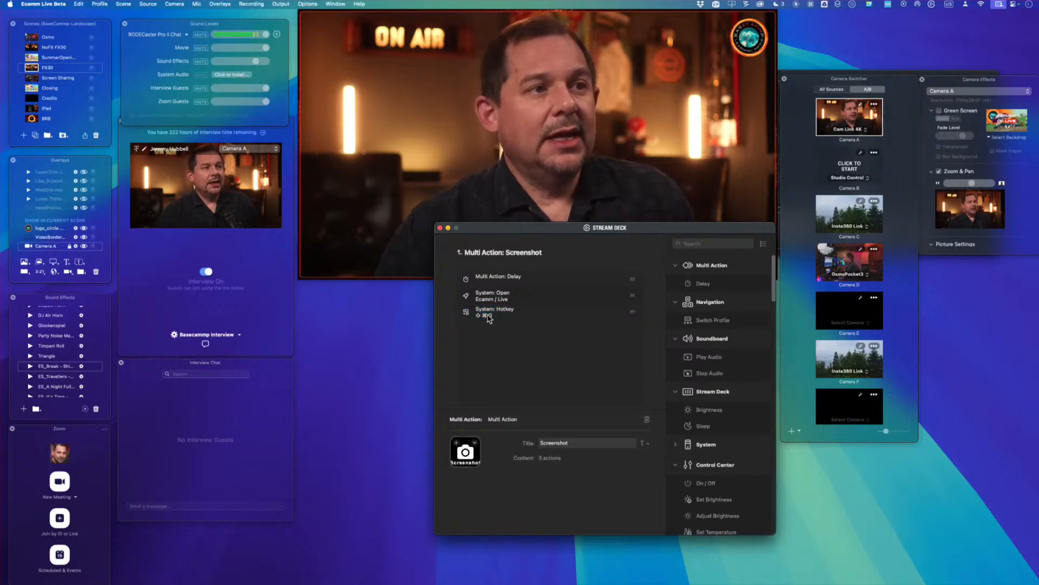
pyautogui.click(488, 318)
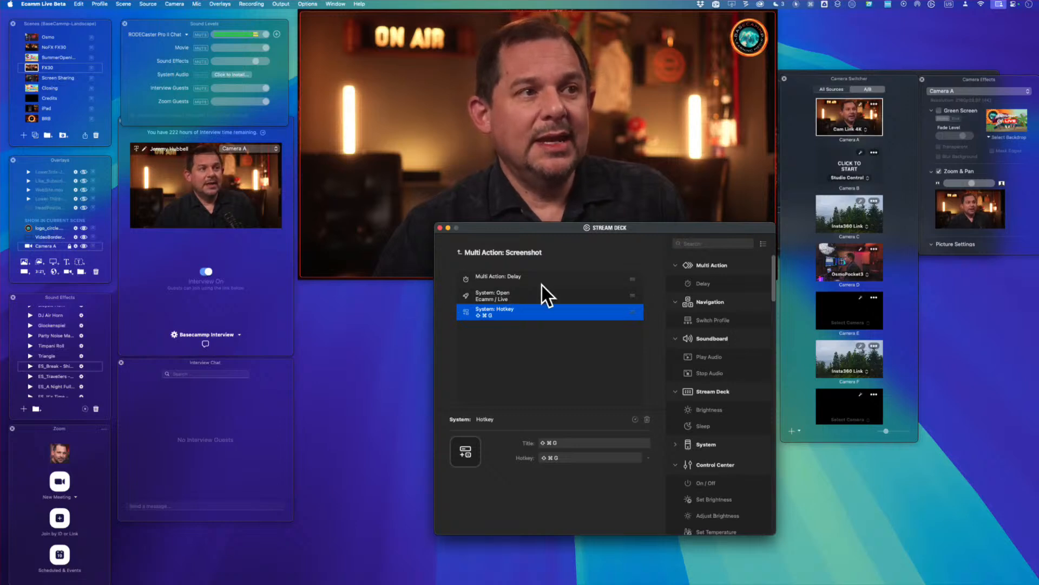
# - Search the available Stream Deck actions for "delay", "open" and "hot" in turn
pyautogui.scroll(-5, 711, 360)
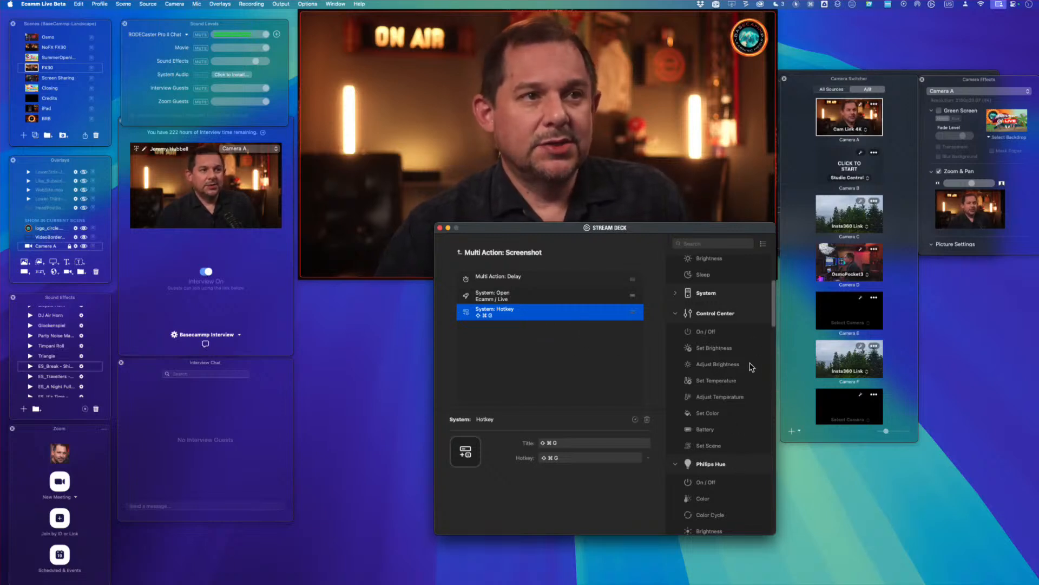
pyautogui.click(711, 242)
pyautogui.write('delay')
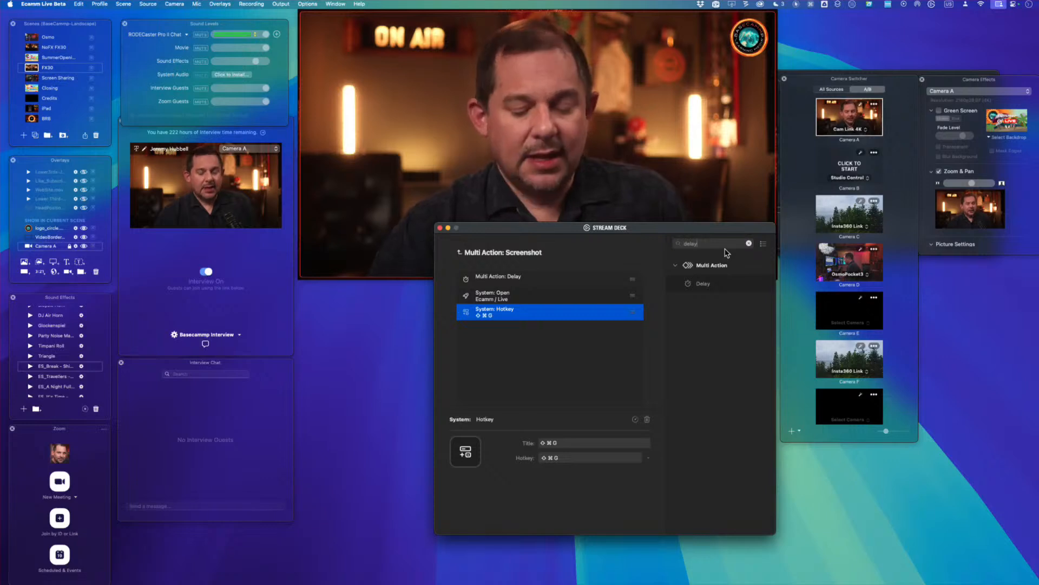
pyautogui.write('pen')
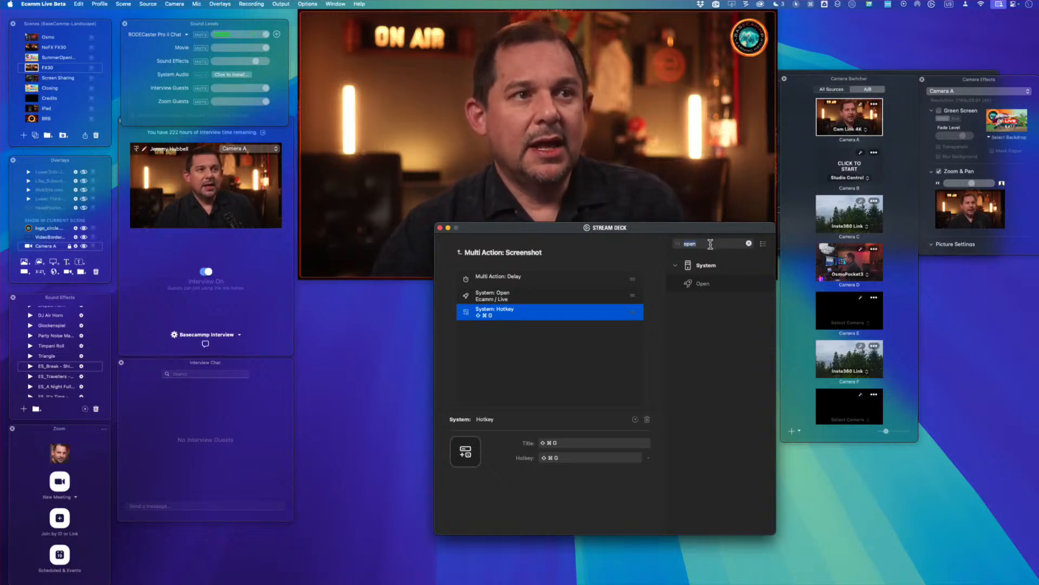
pyautogui.write('hot')
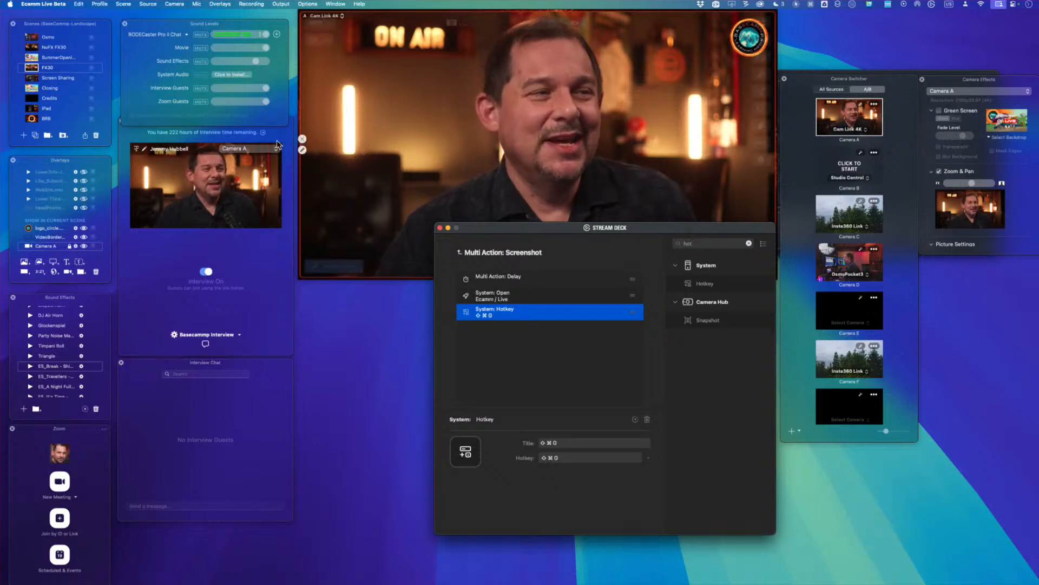
# - Check the shortcut assigned to Ecamm Live's Save Photo command
pyautogui.click(251, 4)
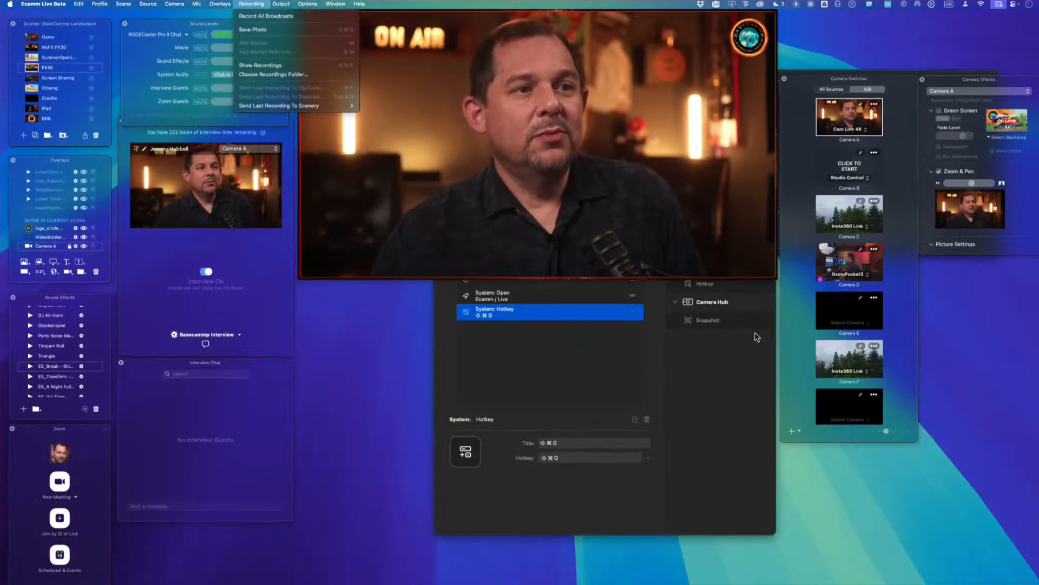
pyautogui.click(733, 346)
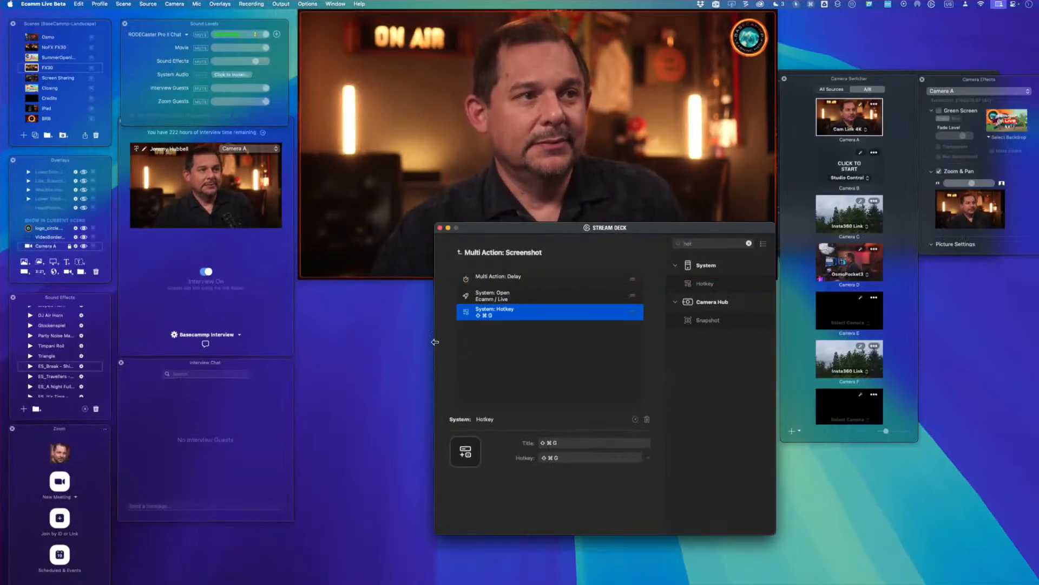
# - Minimize the Stream Deck window and save a photo of the live video
pyautogui.click(448, 227)
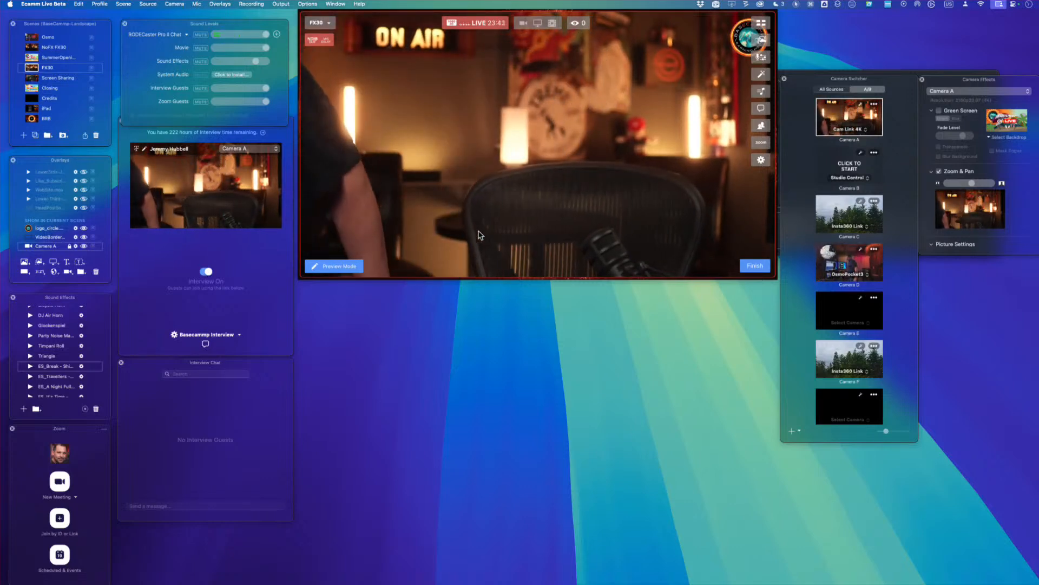
pyautogui.press('super+shift+p')
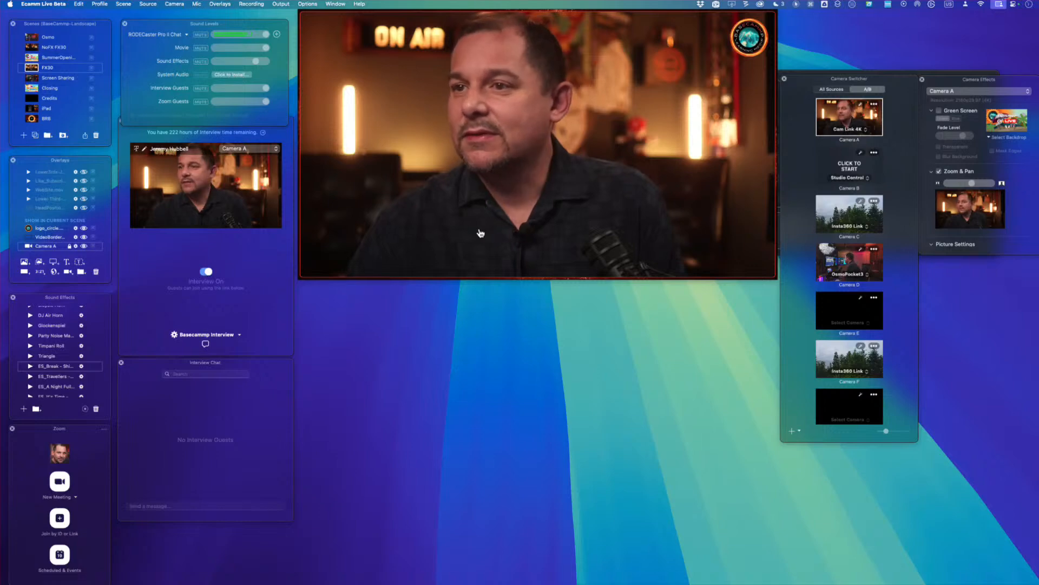
# - Switch to Finder, open a new window and go to the Ecamm Video folder inside Basecammp
pyautogui.press('super+Tab')
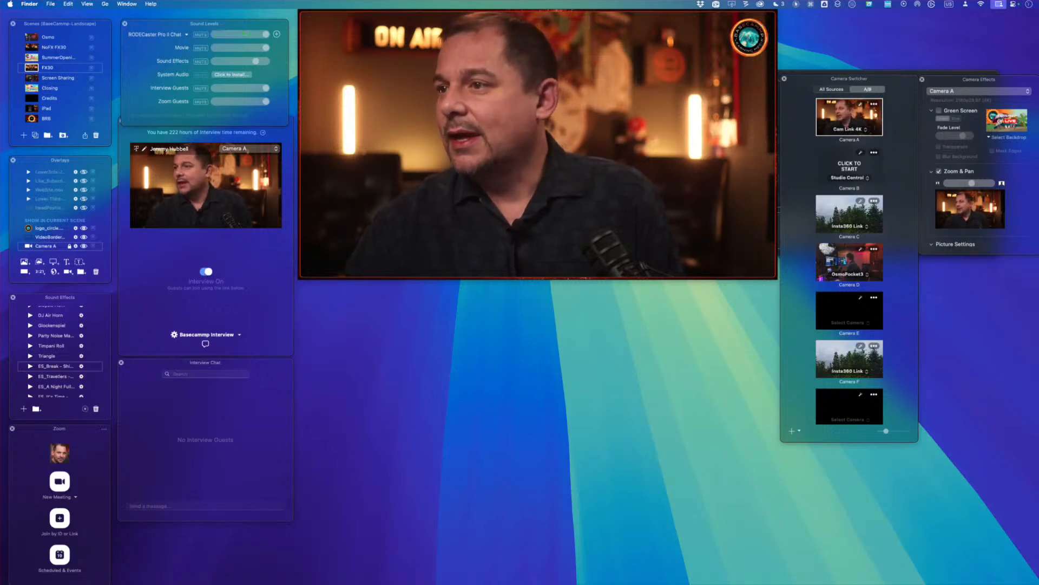
pyautogui.press('super+n')
pyautogui.moveTo(497, 210); pyautogui.dragTo(488, 217)
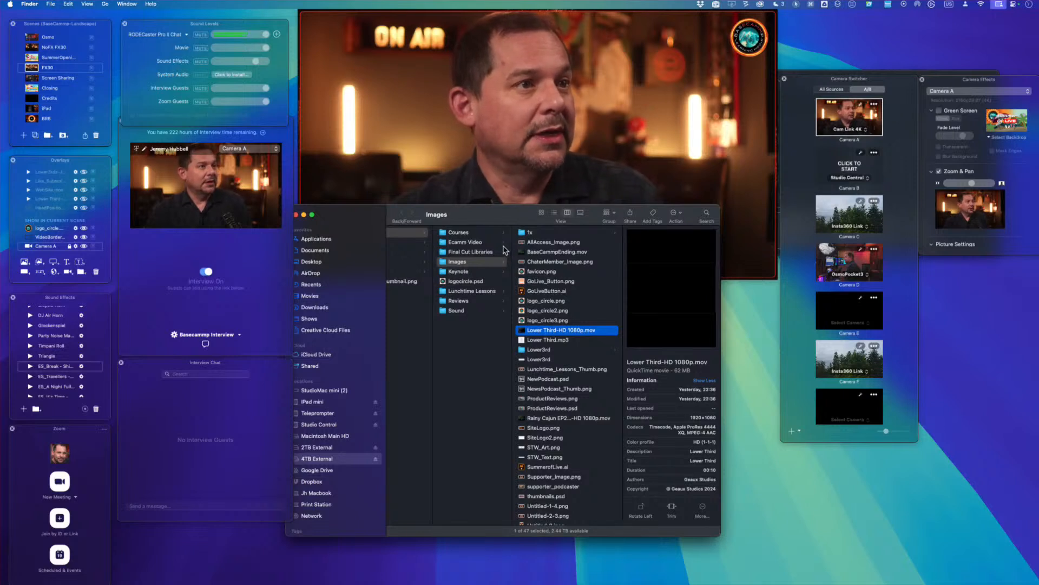
pyautogui.hscroll(-3, 476, 298)
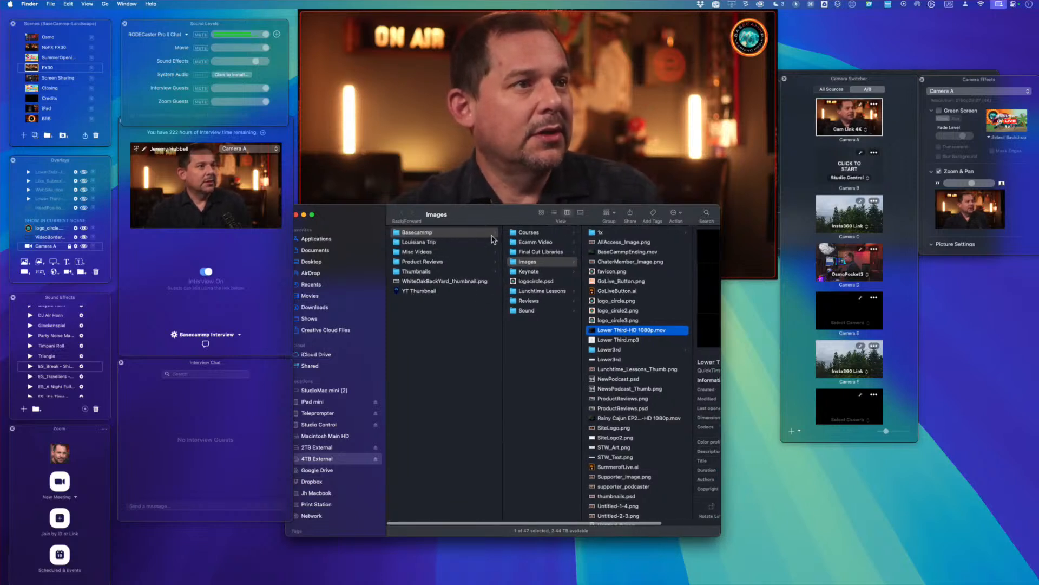
pyautogui.click(541, 241)
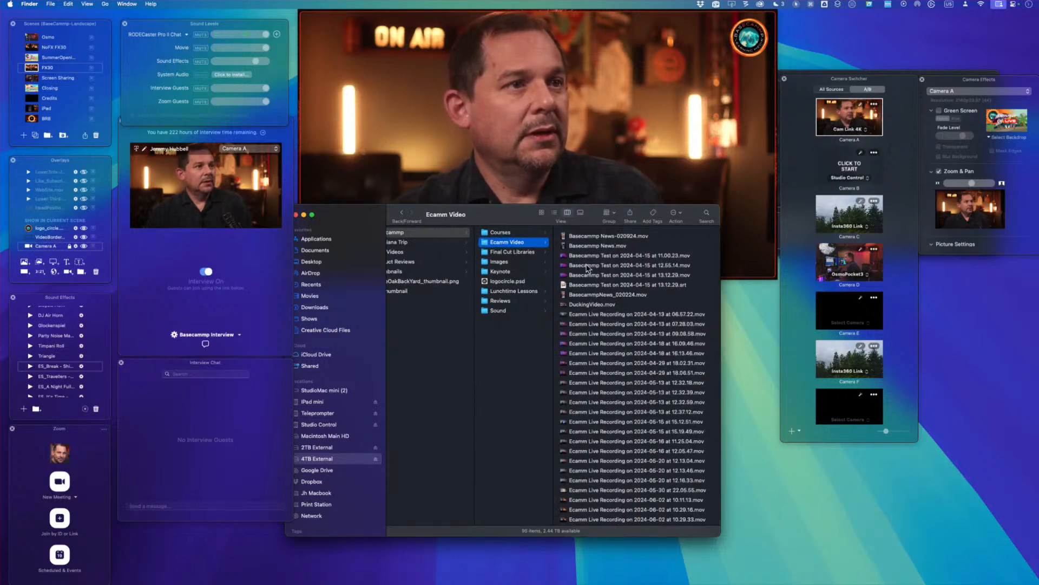
# - Show the Ecamm Video folder as a list, preview the newest saved photo, and close the preview and the Finder window
pyautogui.click(554, 213)
pyautogui.click(457, 241)
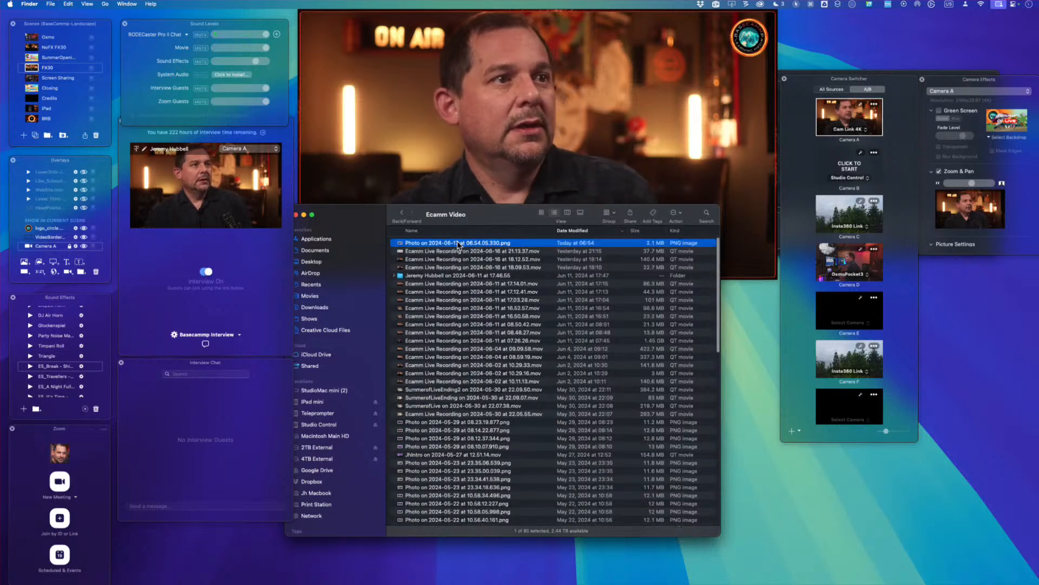
pyautogui.press('space')
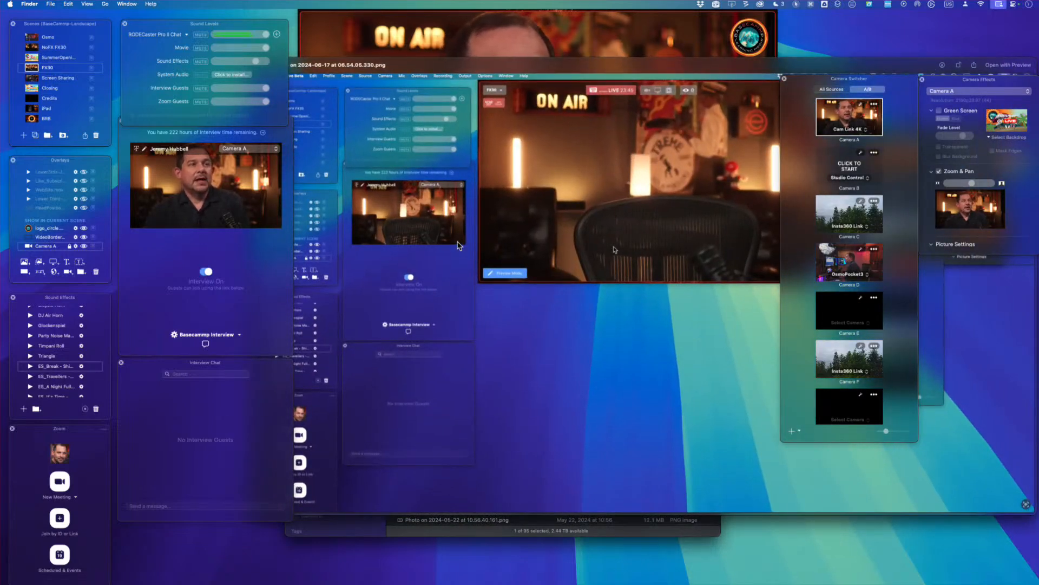
pyautogui.press('space')
pyautogui.press('super+w')
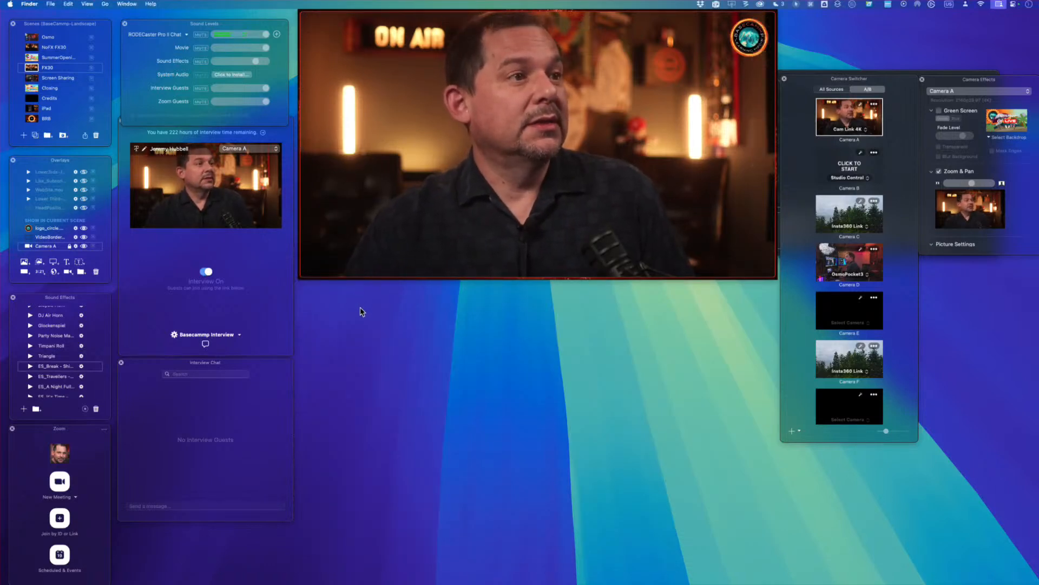
# - Return to Ecamm Live and turn off Live Demo Mode
pyautogui.click(134, 57)
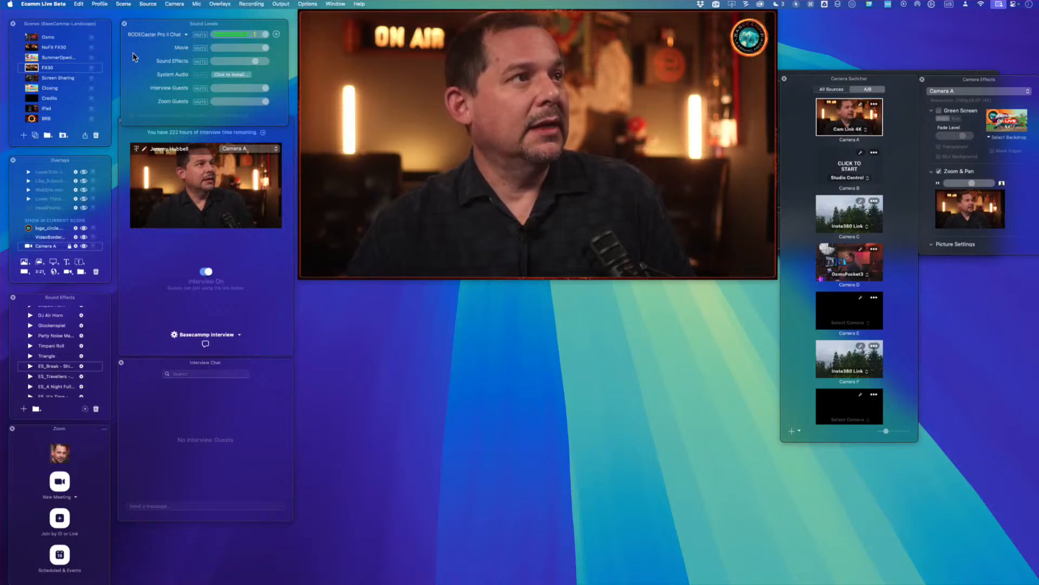
pyautogui.click(250, 4)
pyautogui.moveTo(317, 7)
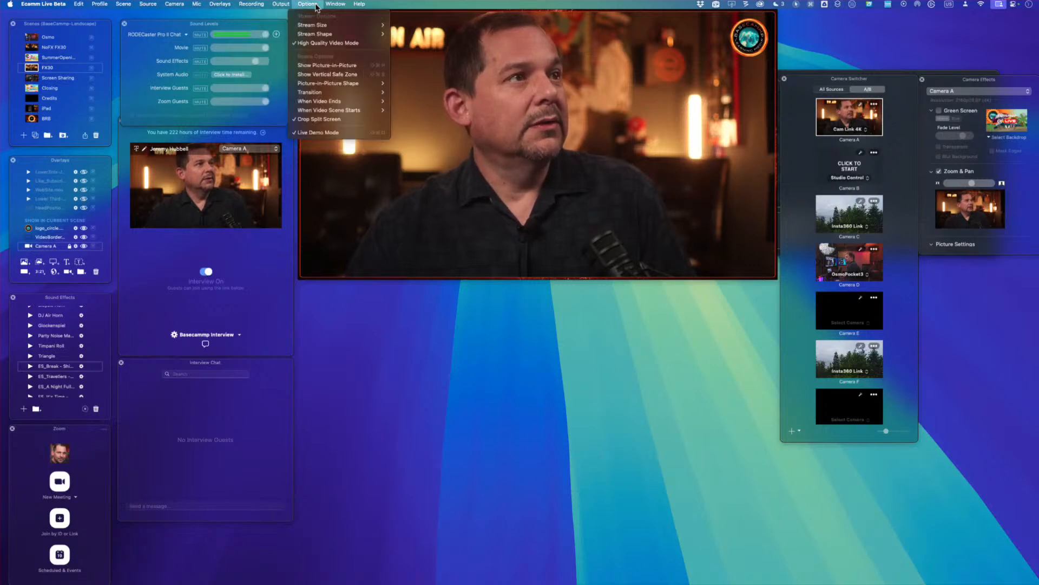
pyautogui.click(323, 134)
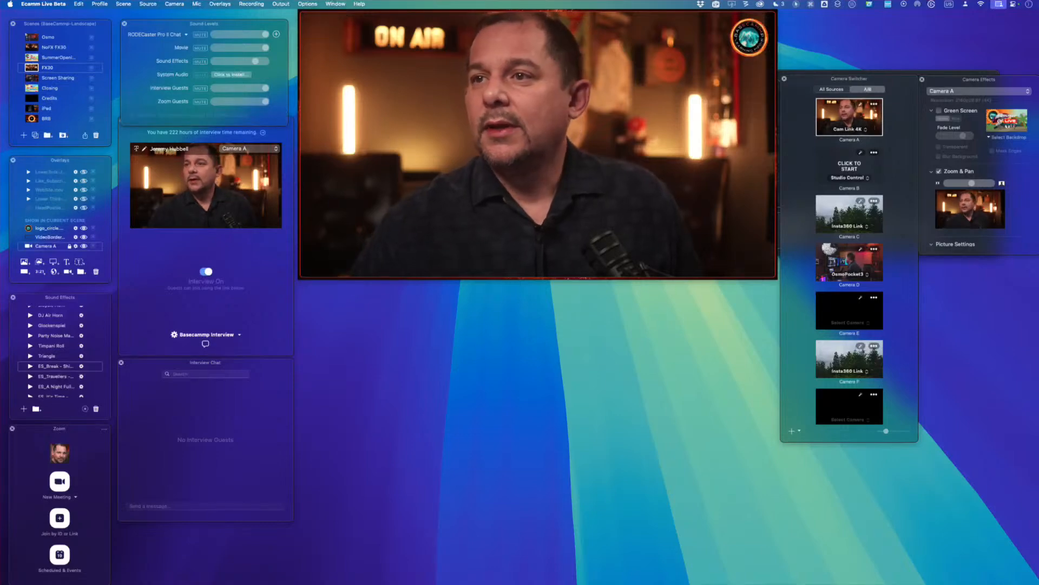
# - Reopen the Ecamm Video folder in Finder, preview the most recent photo, and close the Finder window
pyautogui.moveTo(812, 584); pyautogui.dragTo(524, 225)
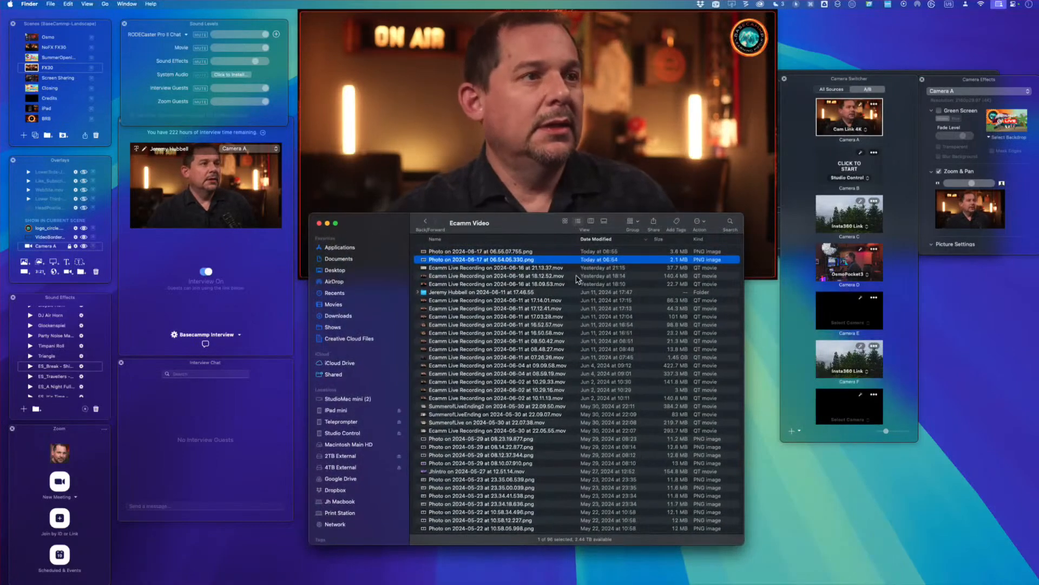
pyautogui.click(540, 252)
pyautogui.press('space')
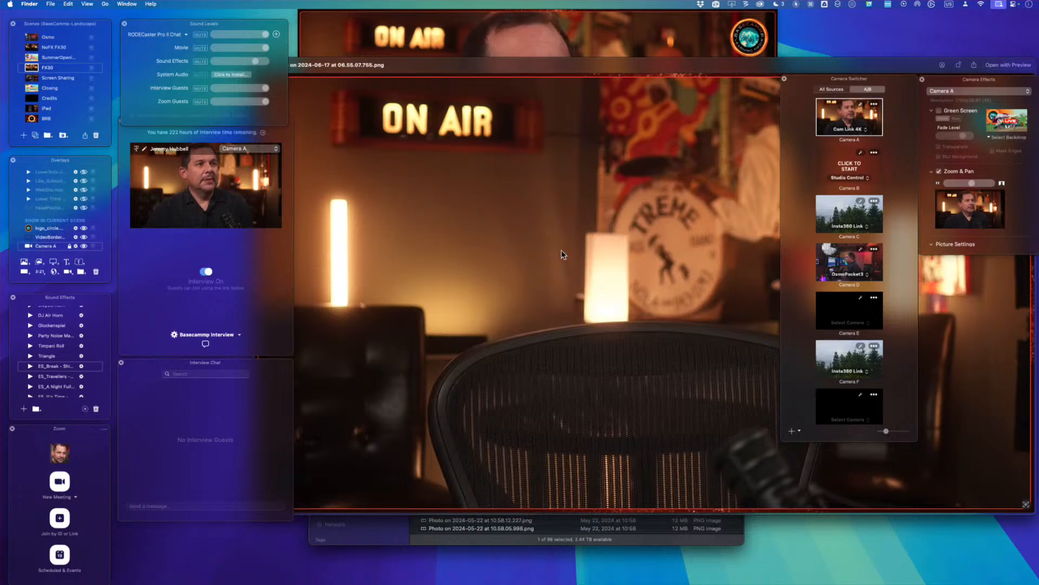
pyautogui.moveTo(621, 66); pyautogui.dragTo(531, 84)
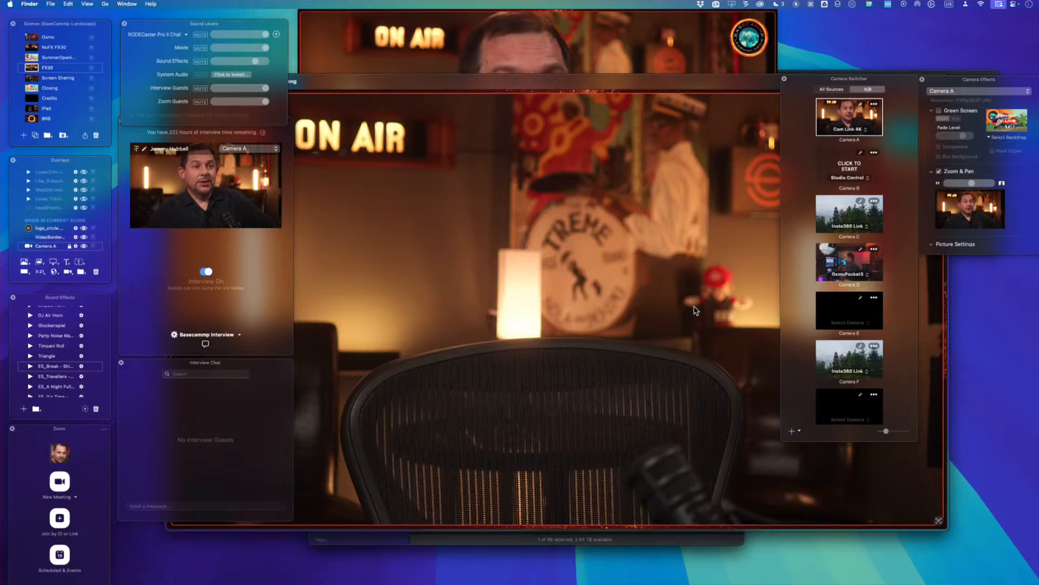
pyautogui.doubleClick(411, 92)
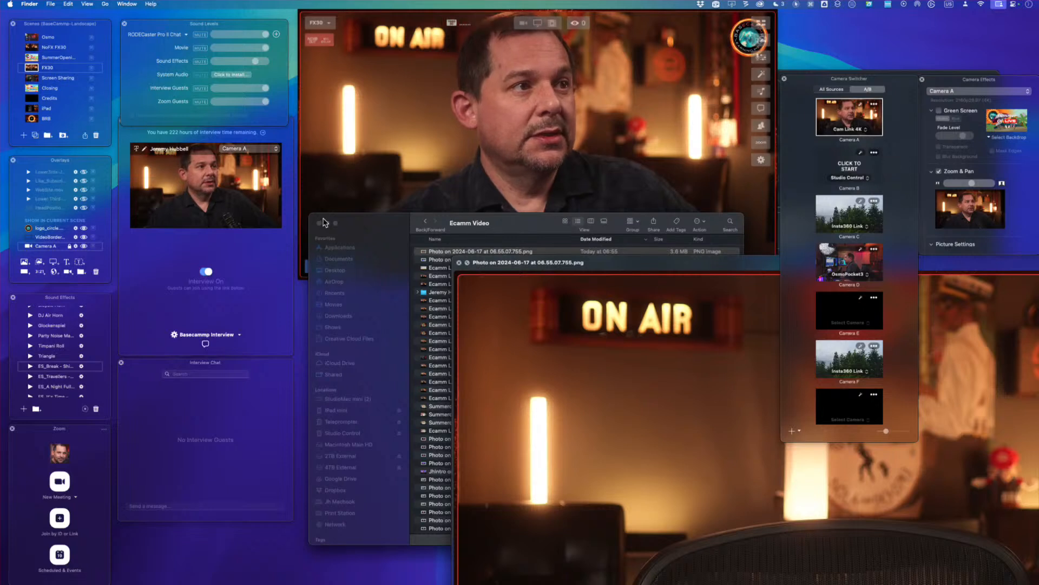
pyautogui.click(319, 223)
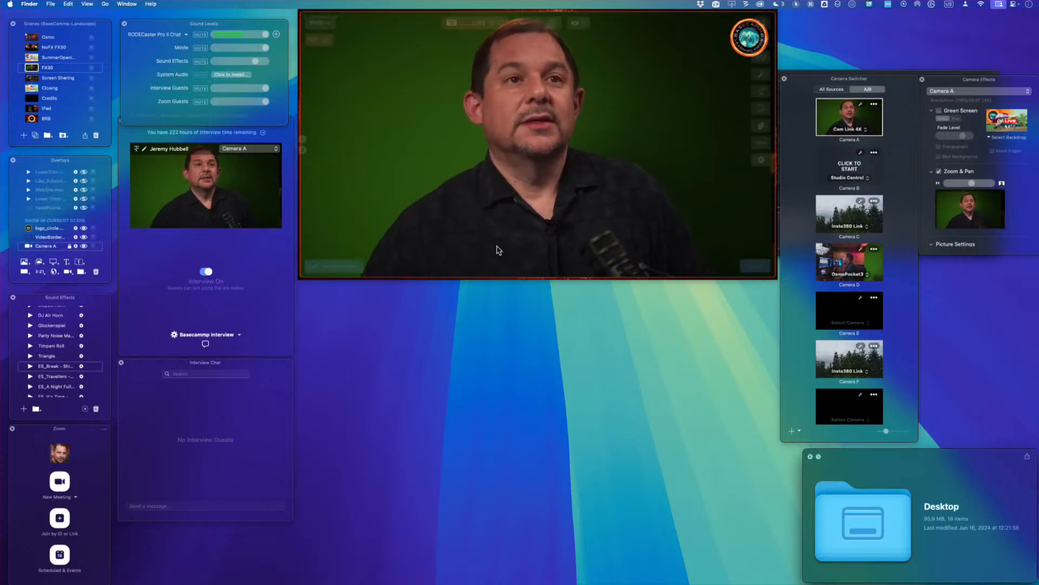
# - Apply the Beach backdrop to Camera A's green screen, try White Wall, and return to Beach
pyautogui.click(1003, 138)
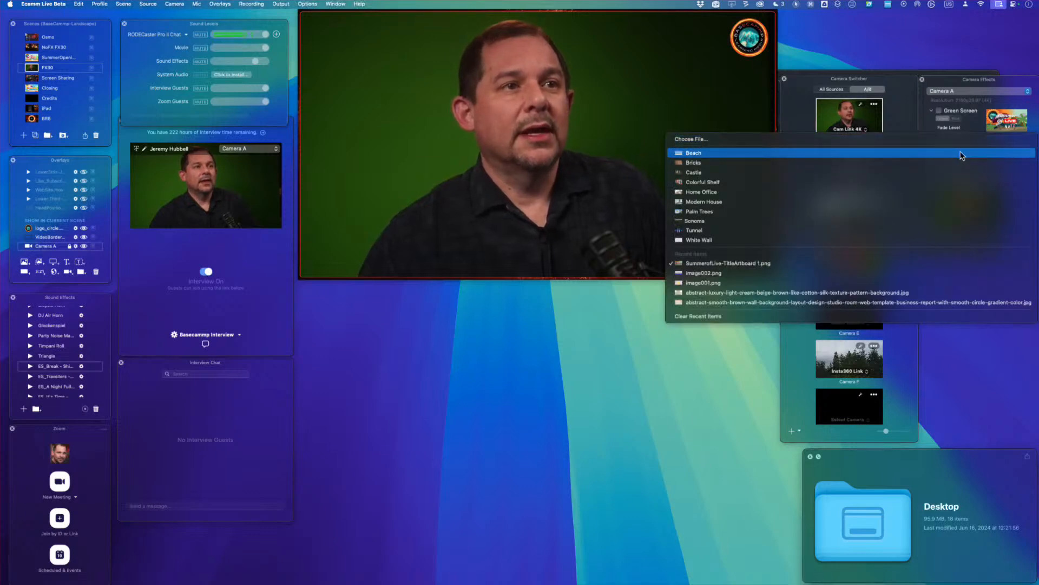
pyautogui.click(961, 154)
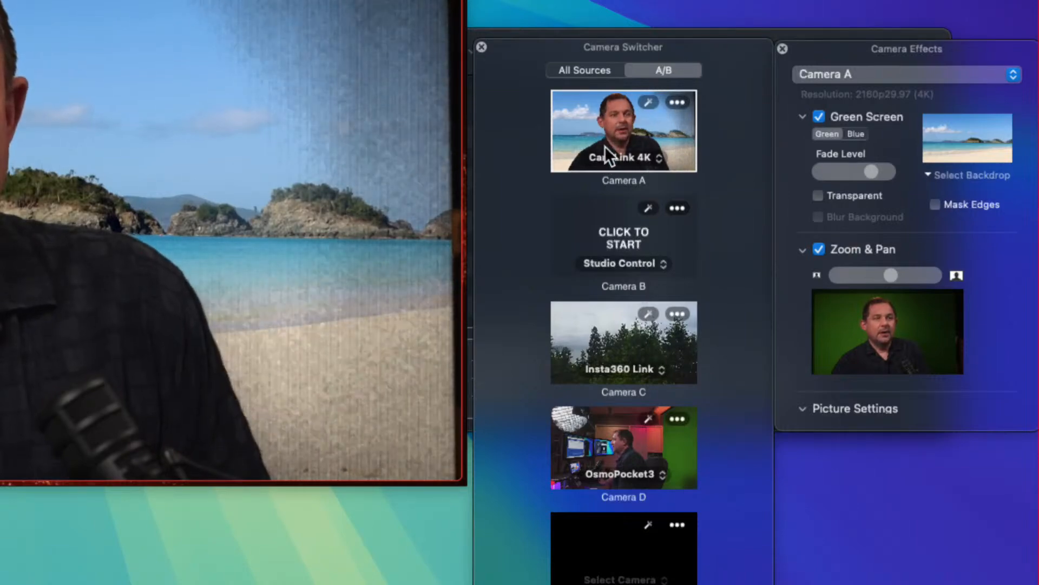
pyautogui.click(987, 174)
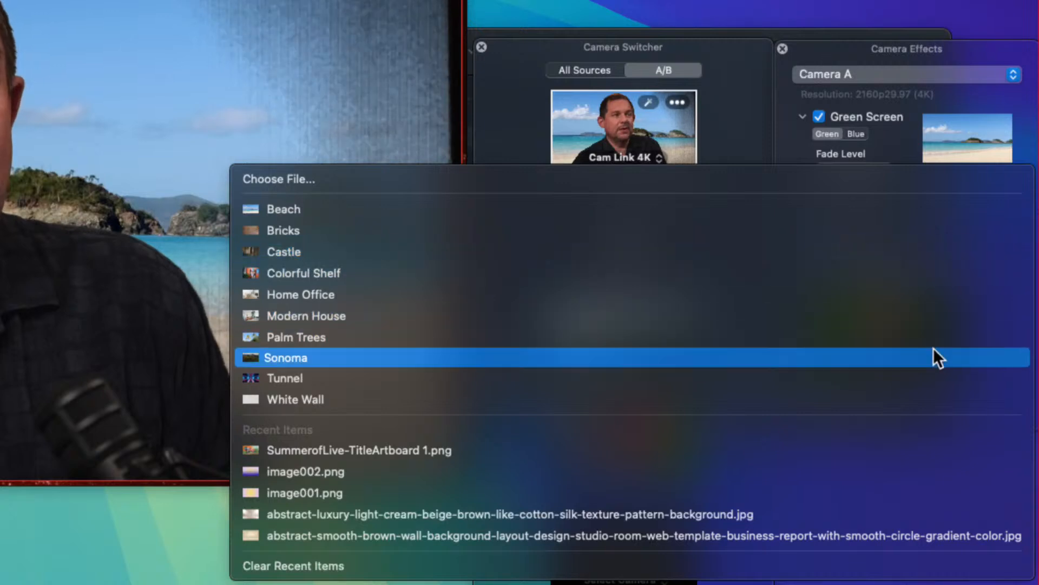
pyautogui.click(921, 392)
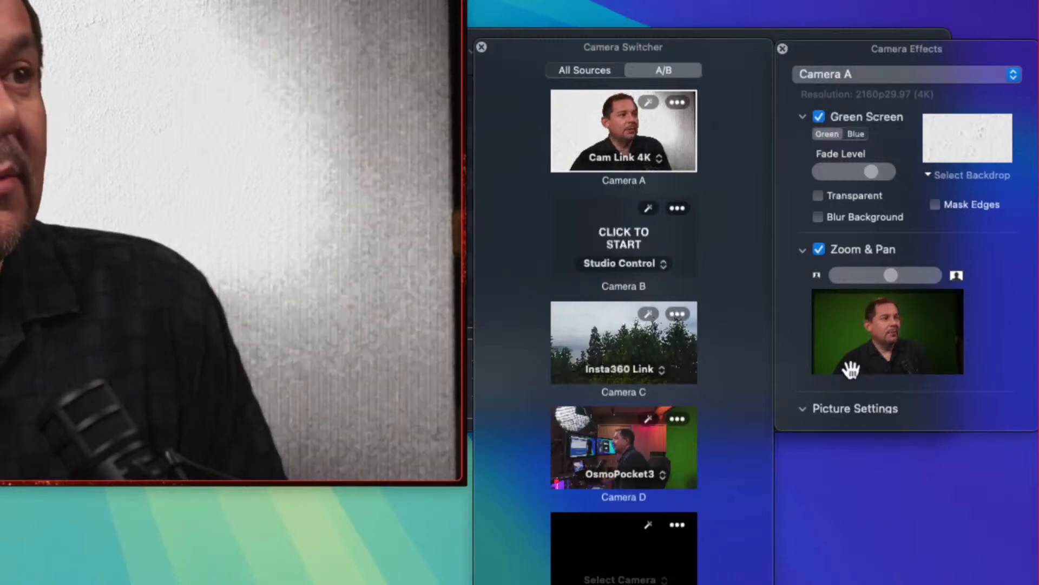
pyautogui.moveTo(232, 128)
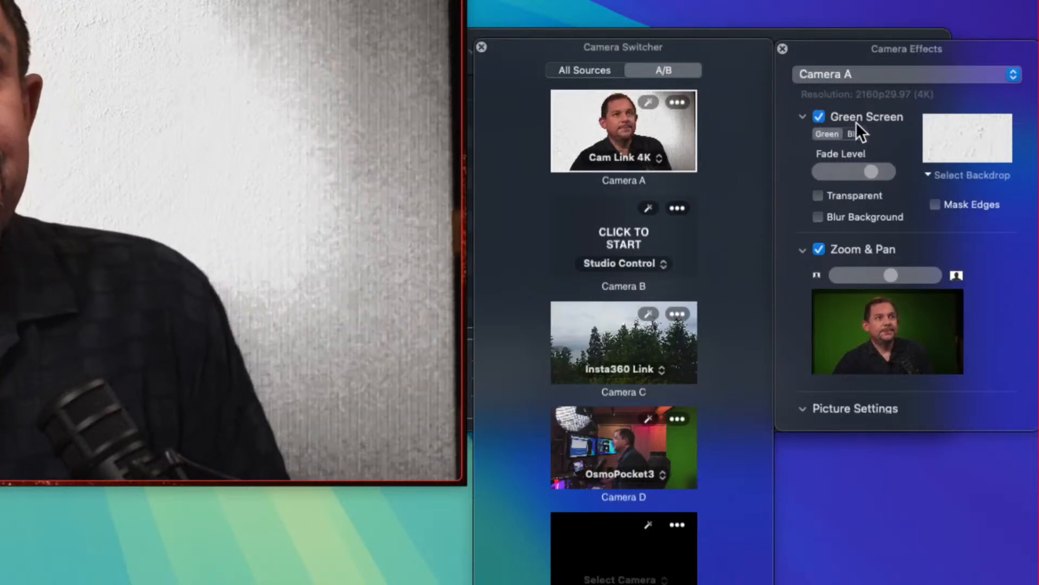
pyautogui.click(940, 177)
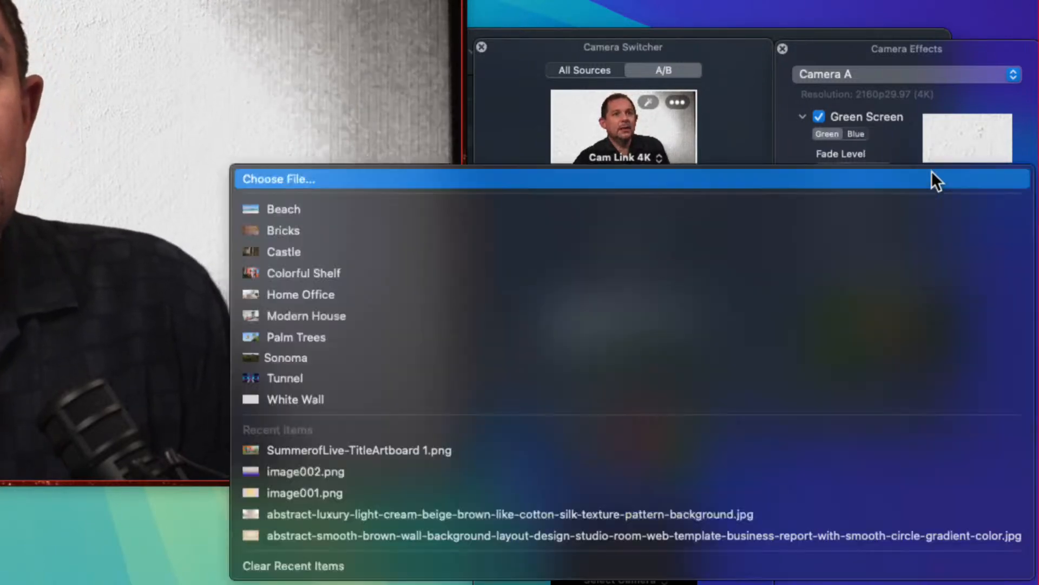
pyautogui.click(888, 212)
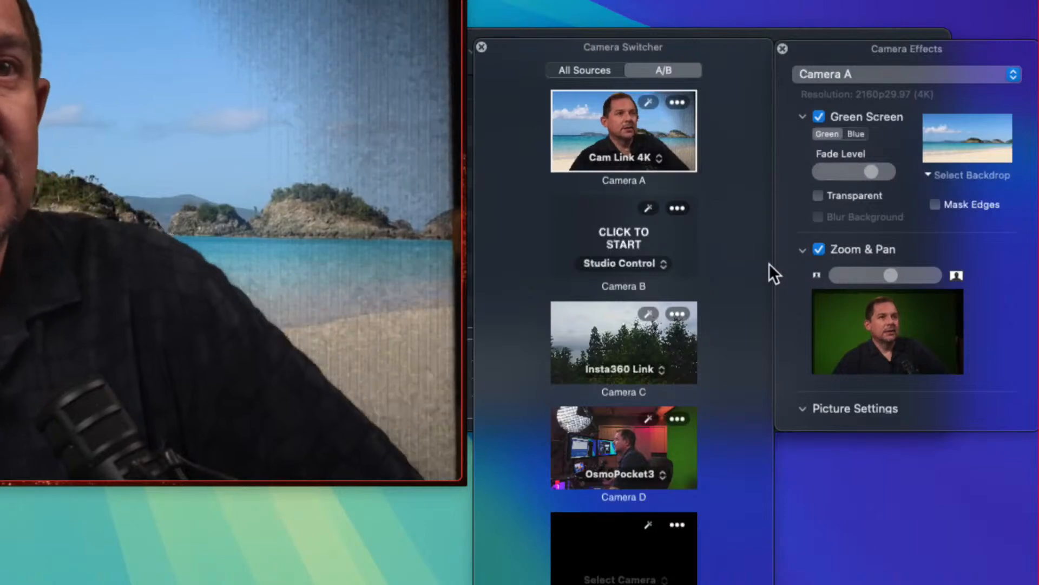
# - Turn Camera A's green screen off and on again, cancel choosing a backdrop file, and reapply the Beach backdrop
pyautogui.moveTo(892, 178)
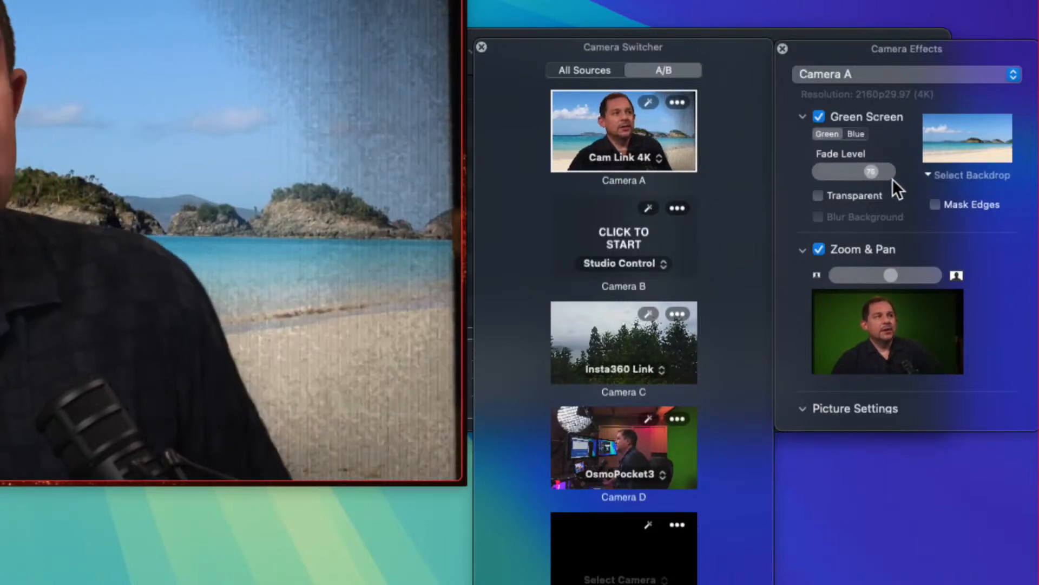
pyautogui.moveTo(330, 173)
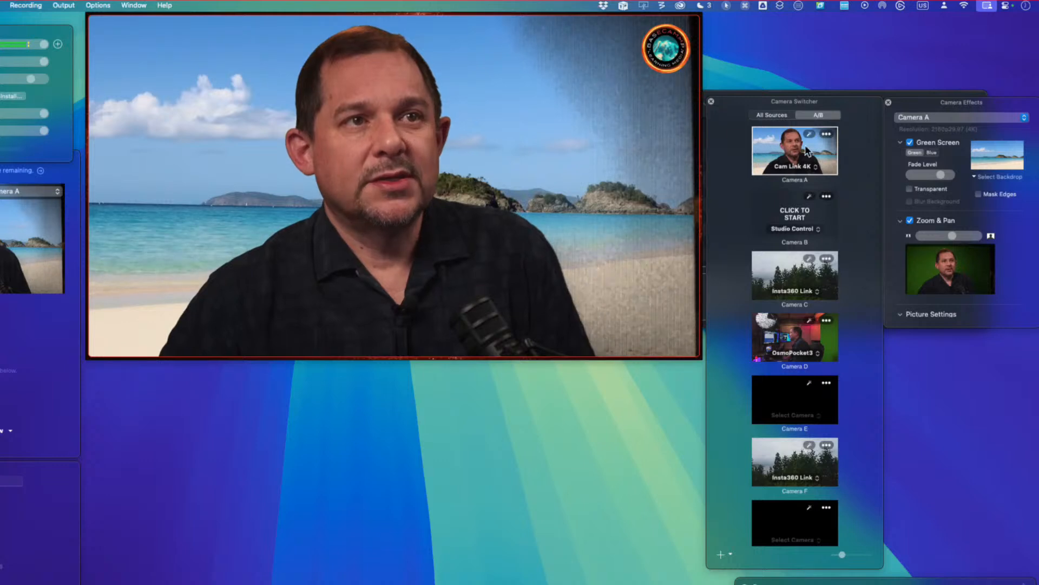
pyautogui.click(928, 144)
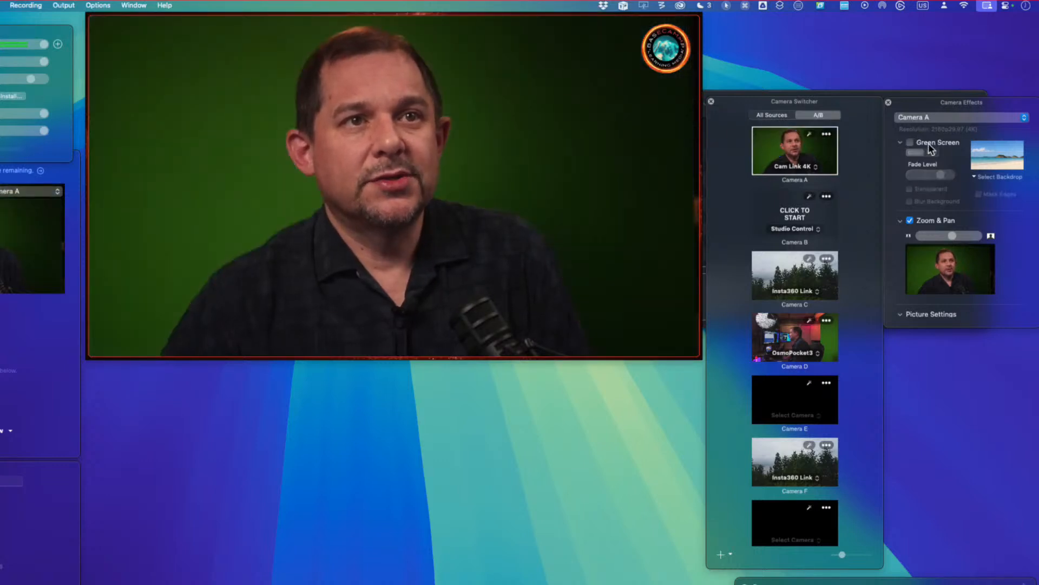
pyautogui.click(928, 143)
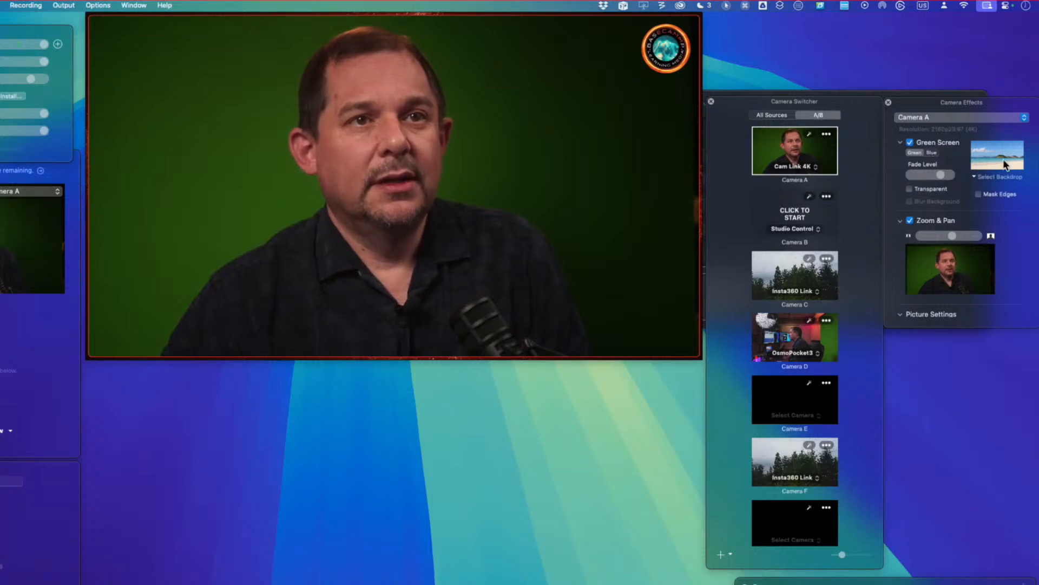
pyautogui.click(990, 173)
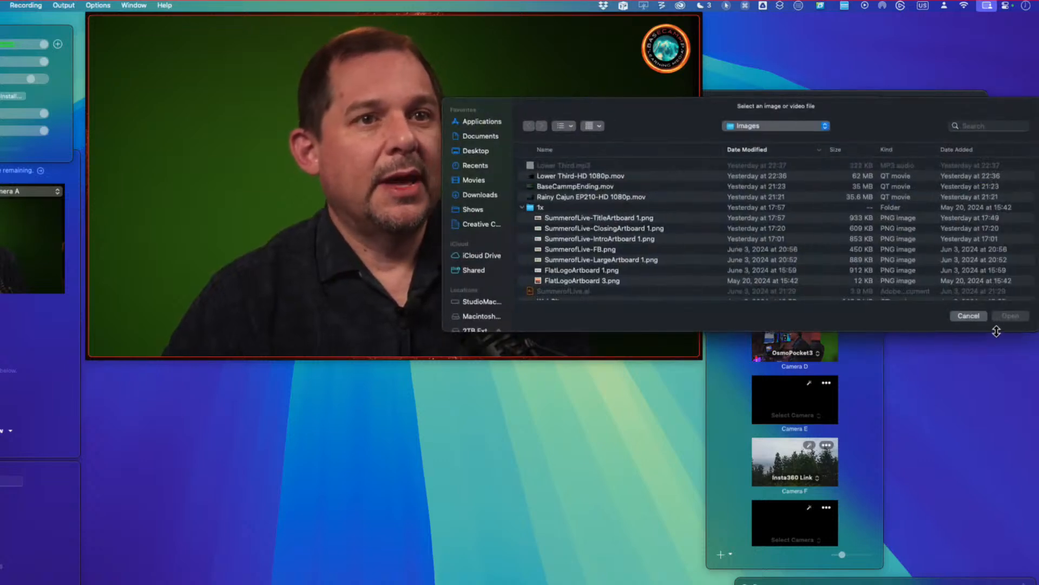
pyautogui.click(967, 316)
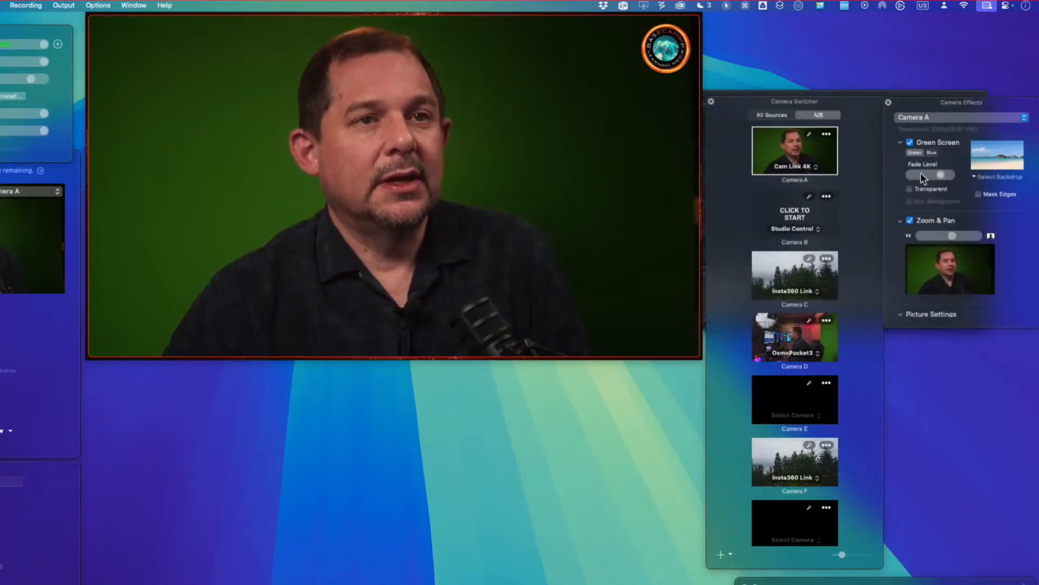
pyautogui.click(973, 177)
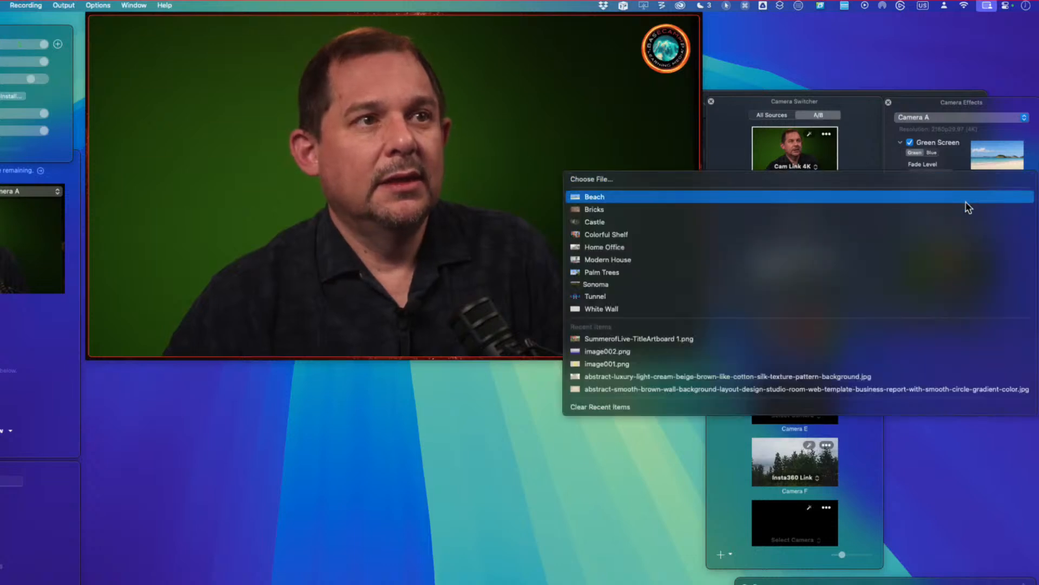
pyautogui.click(969, 204)
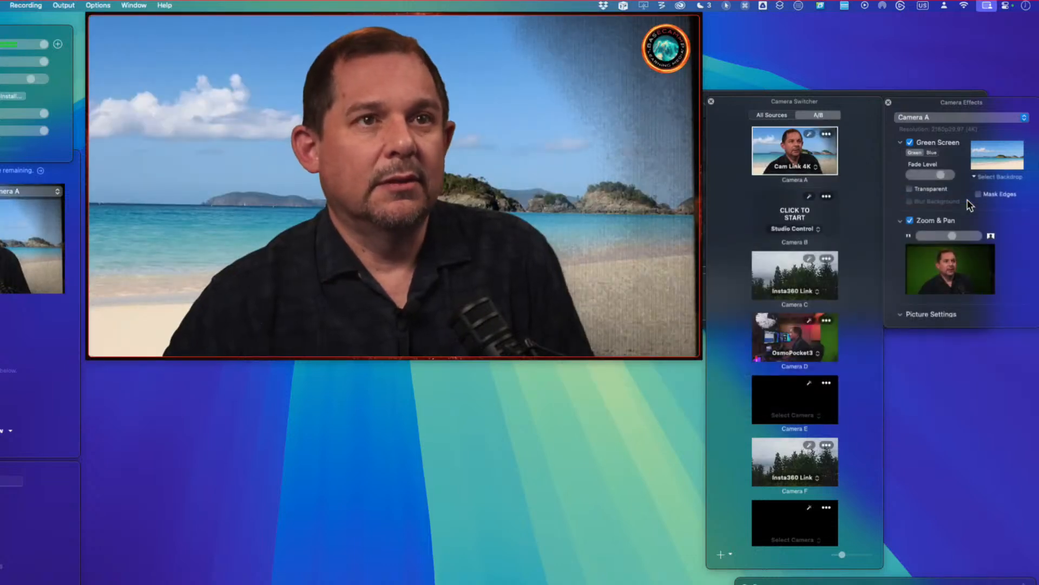
pyautogui.scroll(-1, 969, 205)
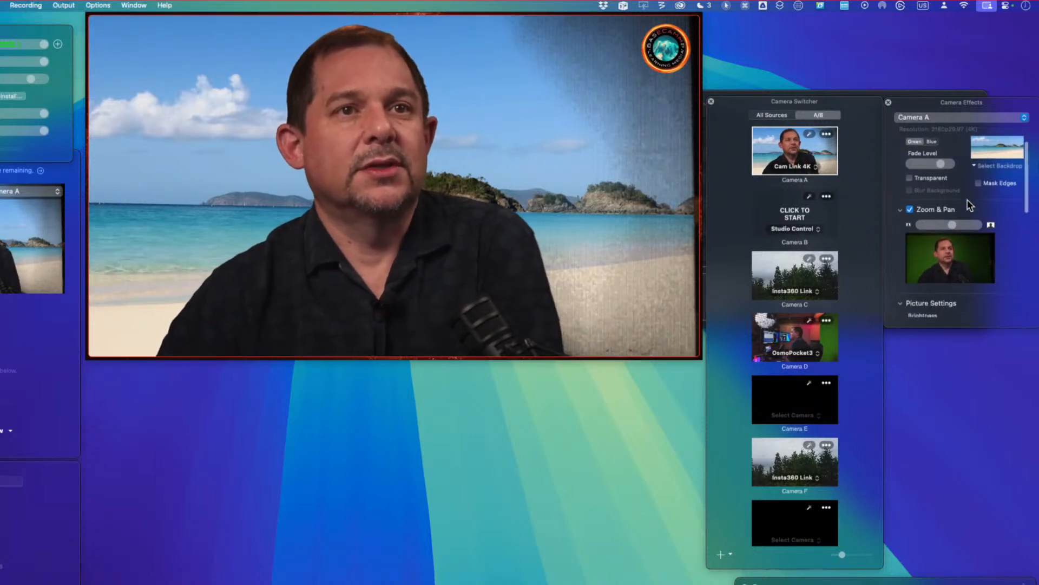
pyautogui.scroll(1, 970, 204)
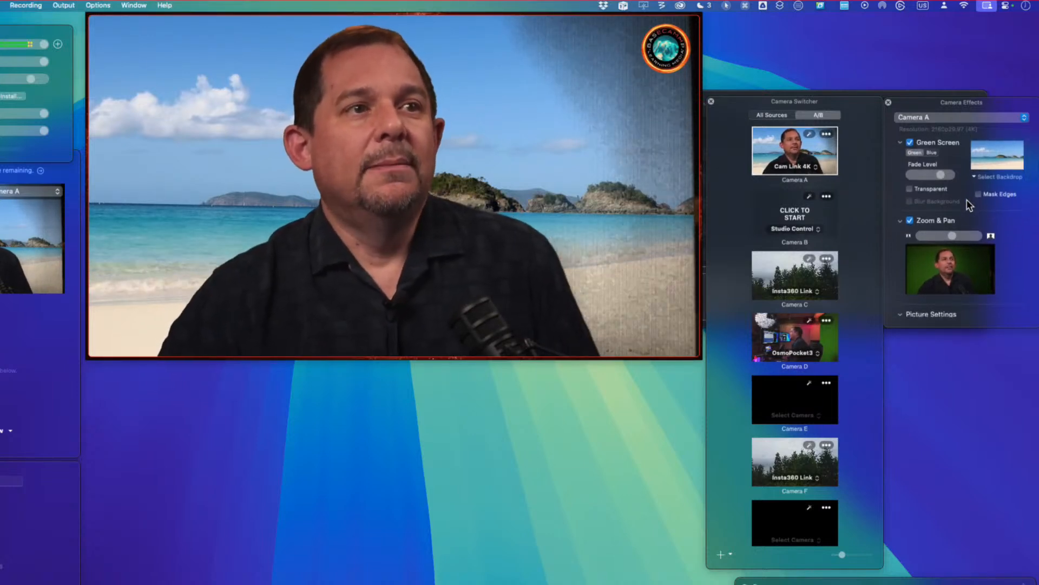
# - Change Camera A's key color to Blue and raise the Fade Level slightly
pyautogui.click(931, 153)
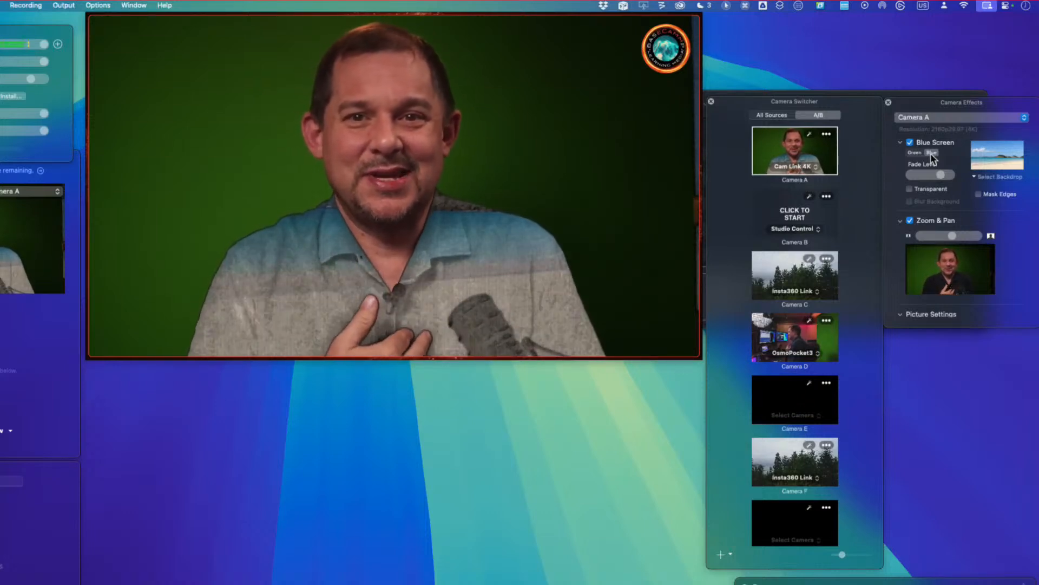
pyautogui.scroll(-2, 931, 154)
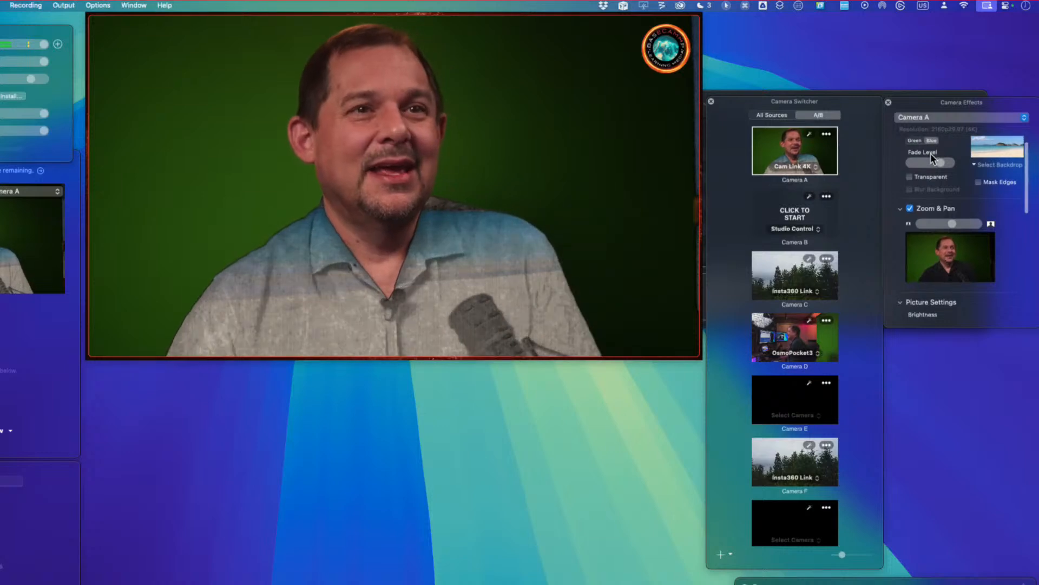
pyautogui.moveTo(937, 161); pyautogui.dragTo(944, 167)
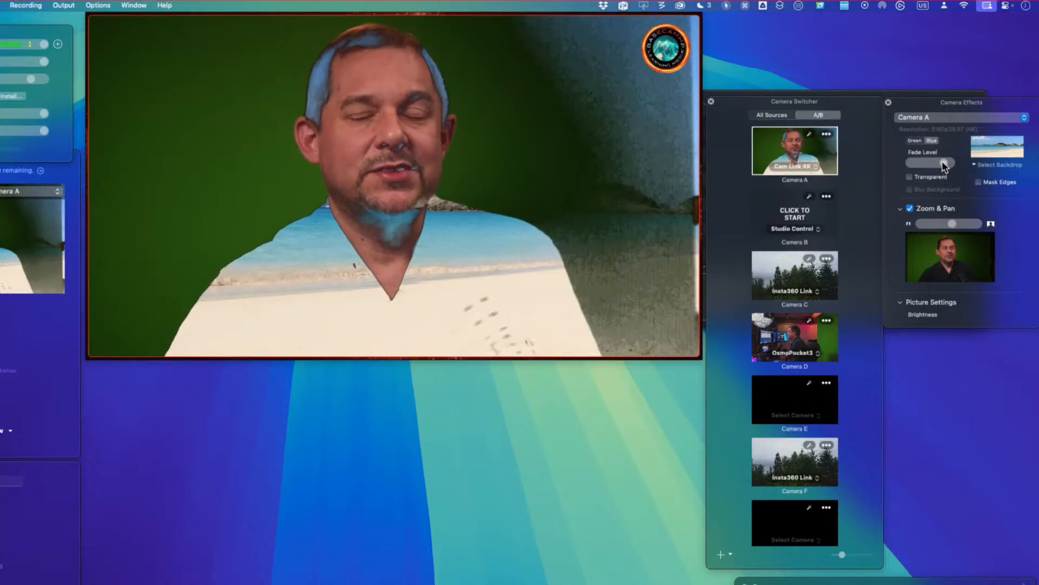
# - Set Camera A's key color to Green and turn on Transparent for its green screen
pyautogui.scroll(1, 944, 166)
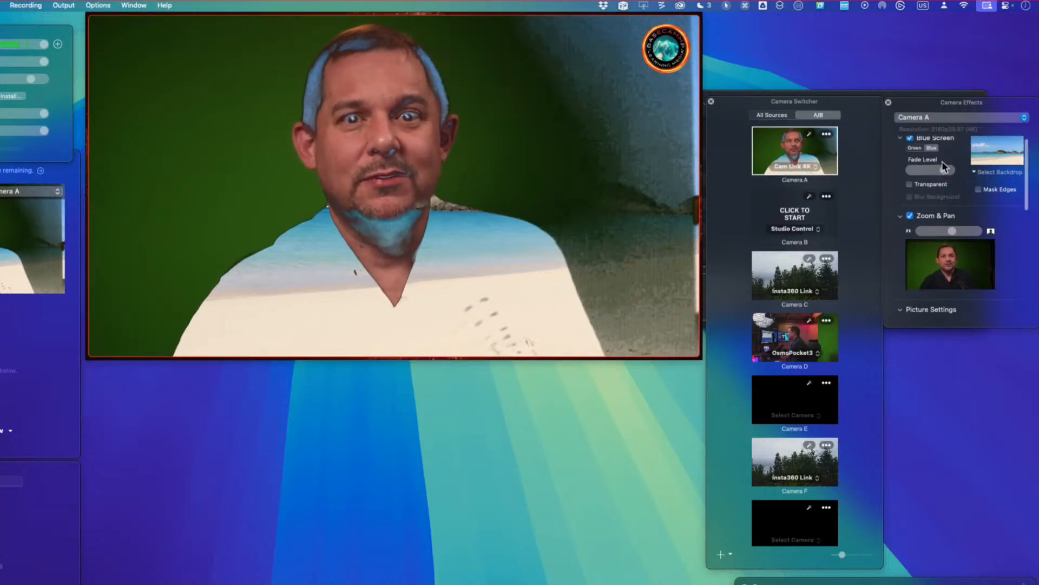
pyautogui.click(917, 148)
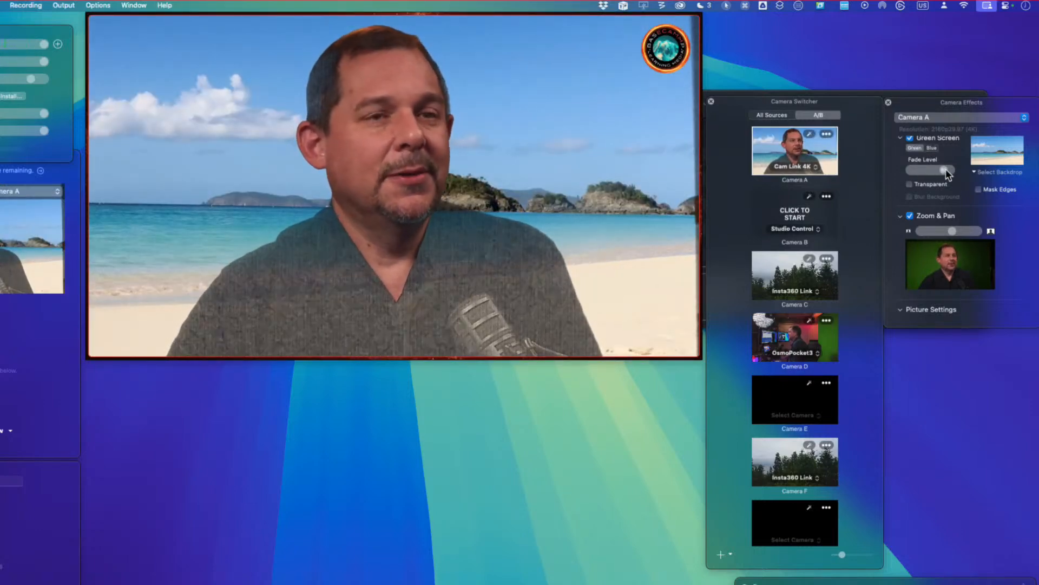
pyautogui.click(925, 186)
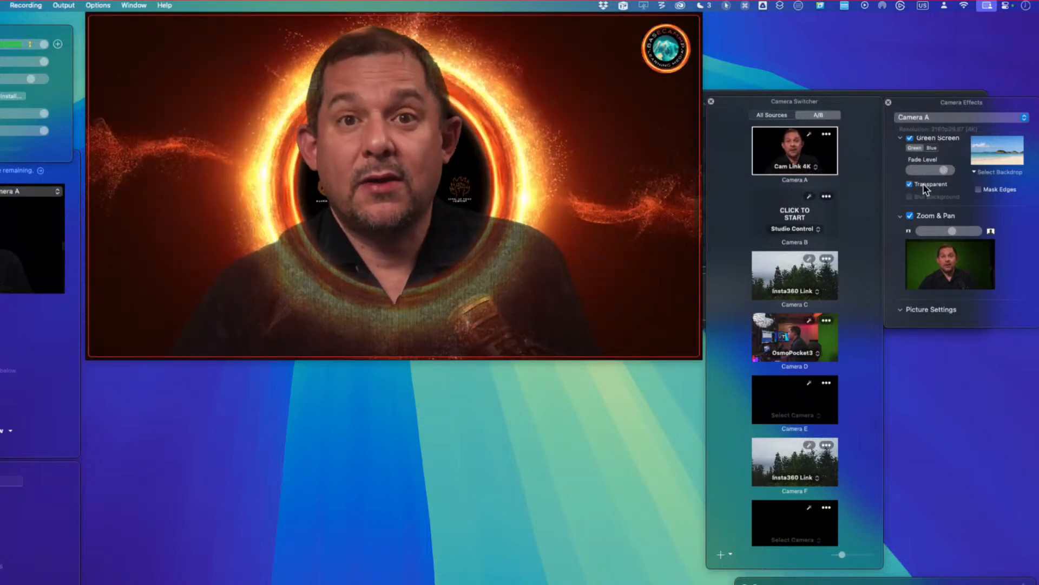
pyautogui.click(925, 187)
pyautogui.click(926, 187)
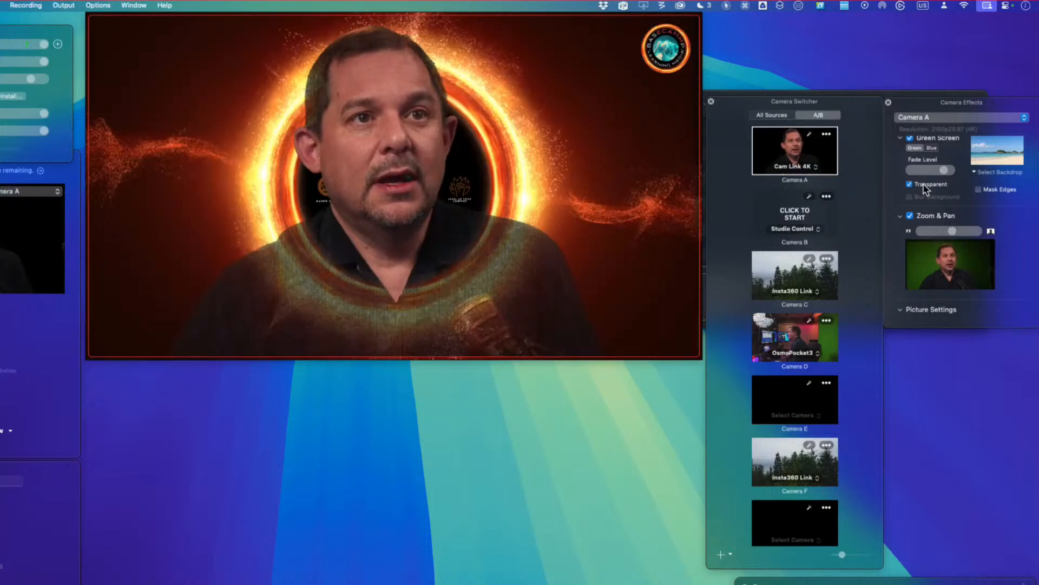
# - Lower Camera A's Fade Level slightly and turn off Transparent
pyautogui.moveTo(942, 169); pyautogui.dragTo(938, 171)
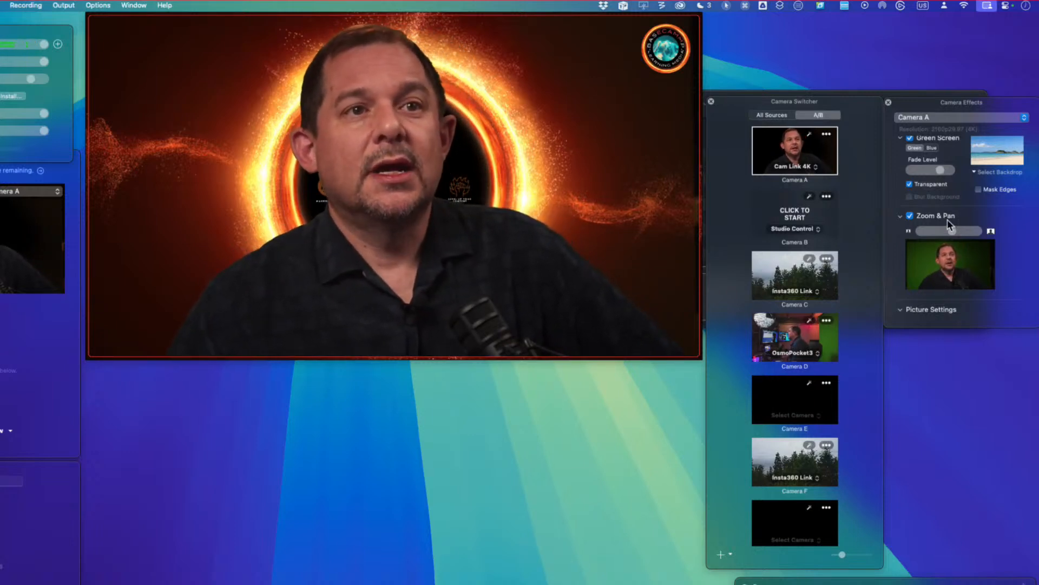
pyautogui.click(925, 187)
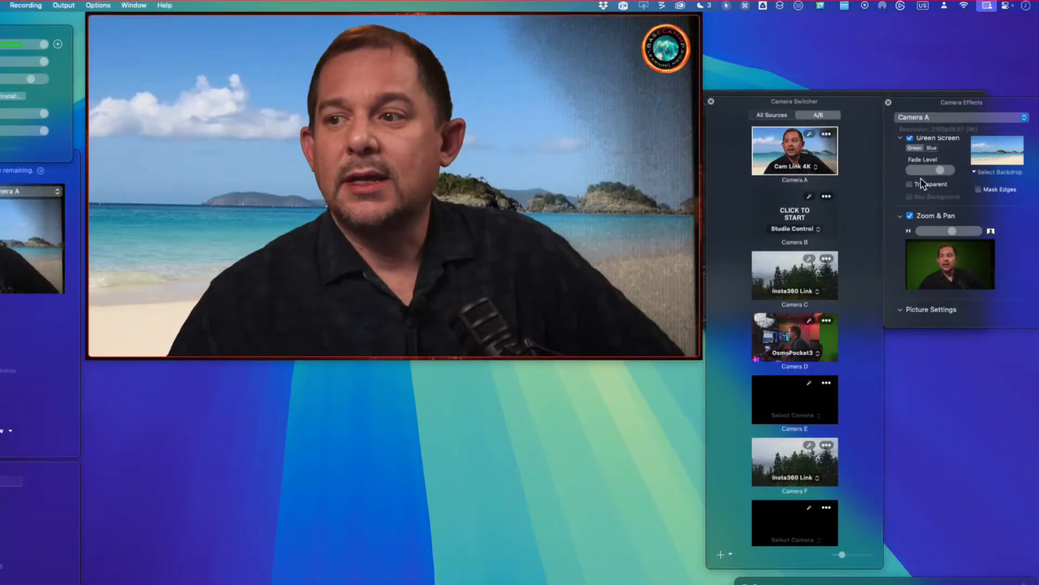
# - Look at the available backdrops without choosing one, and close the Desktop folder's info window
pyautogui.click(979, 171)
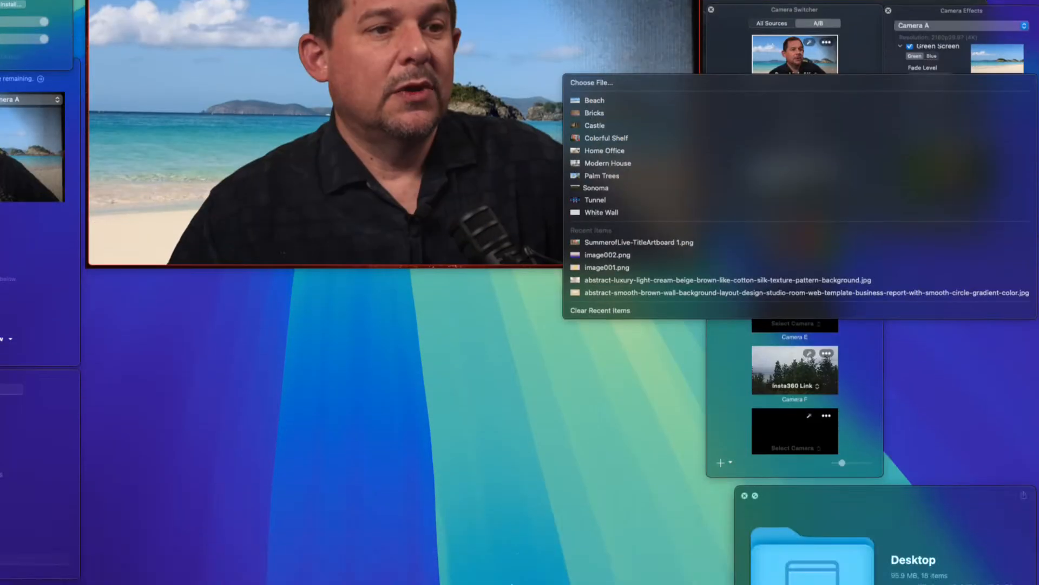
pyautogui.click(446, 472)
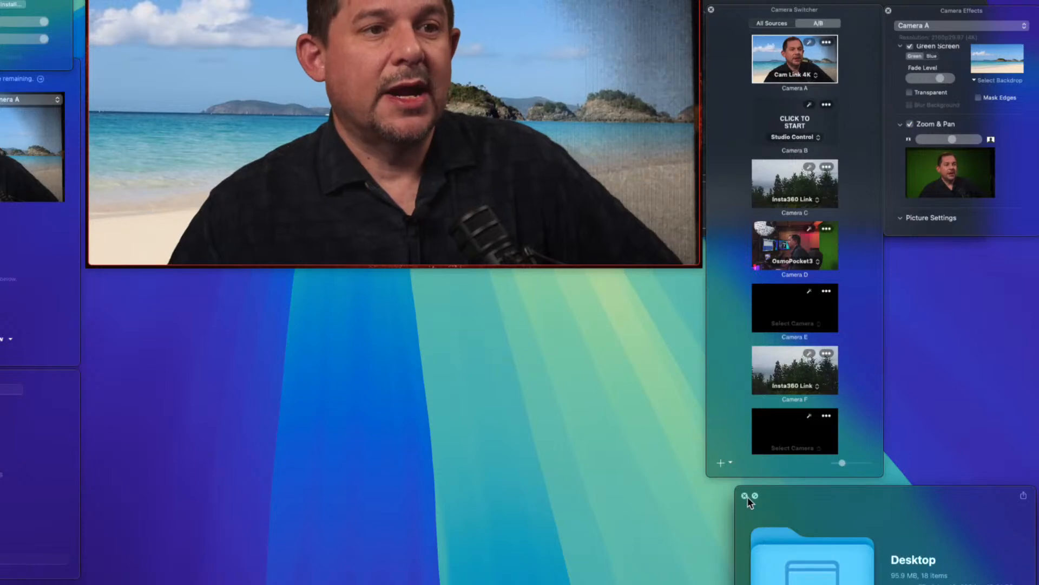
pyautogui.click(745, 495)
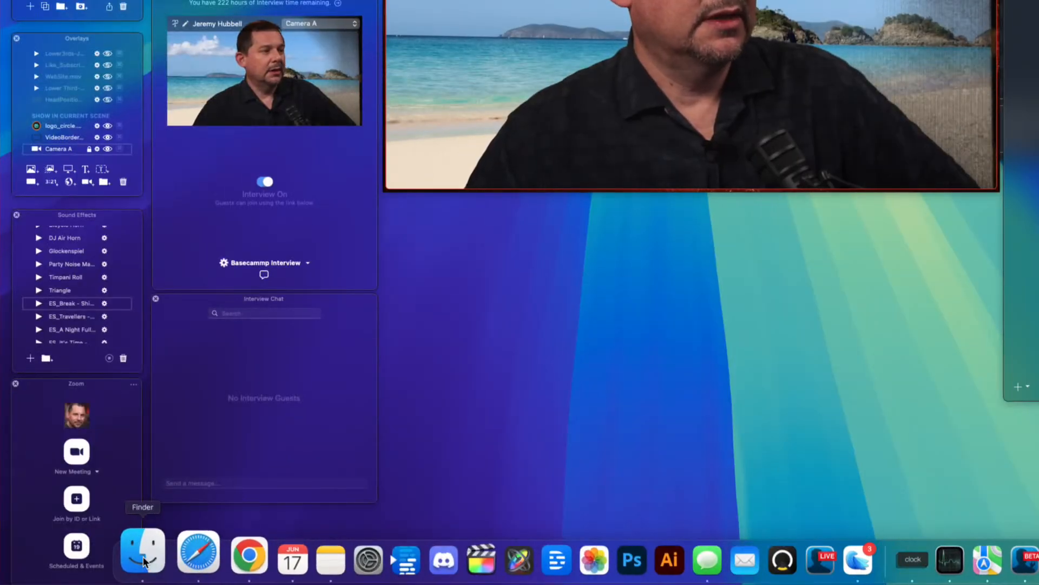
# - Switch to Finder and open the Ecamm Video folder inside Basecammp on the 4TB External drive
pyautogui.click(144, 561)
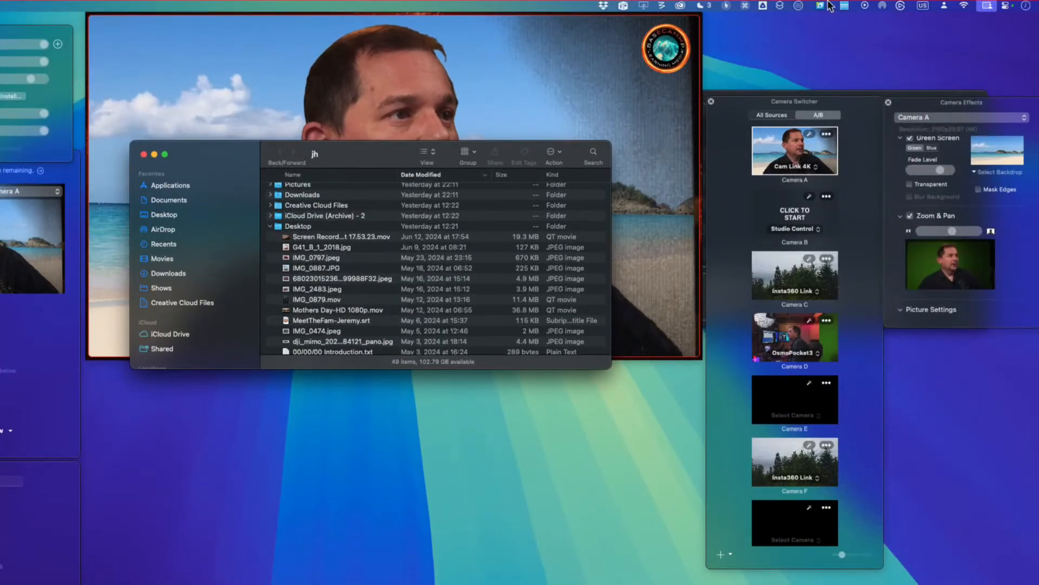
pyautogui.scroll(1, 348, 211)
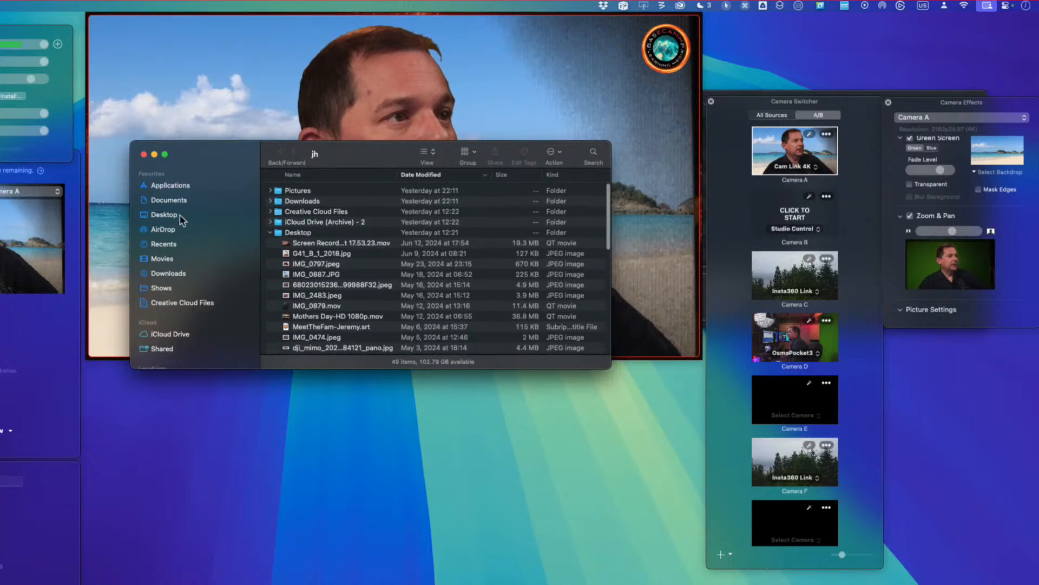
pyautogui.scroll(-5, 186, 295)
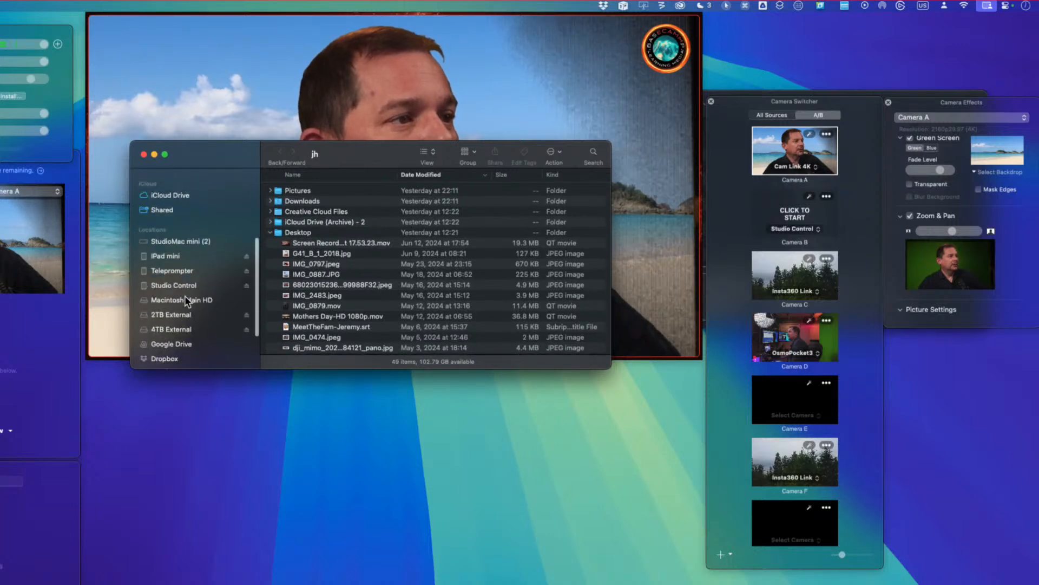
pyautogui.scroll(-1, 186, 301)
pyautogui.click(181, 313)
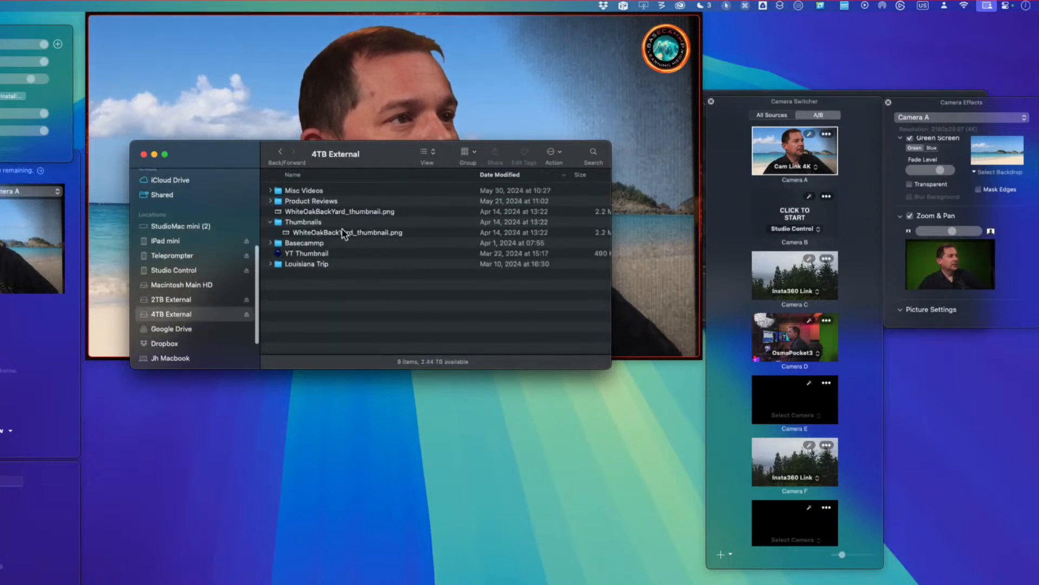
pyautogui.doubleClick(301, 243)
pyautogui.scroll(5, 376, 258)
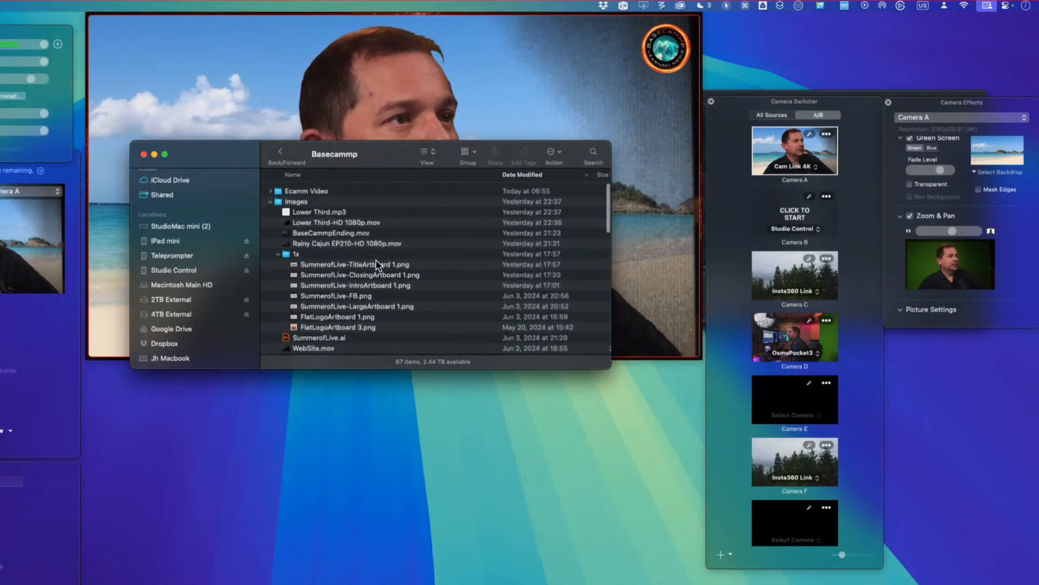
pyautogui.doubleClick(312, 190)
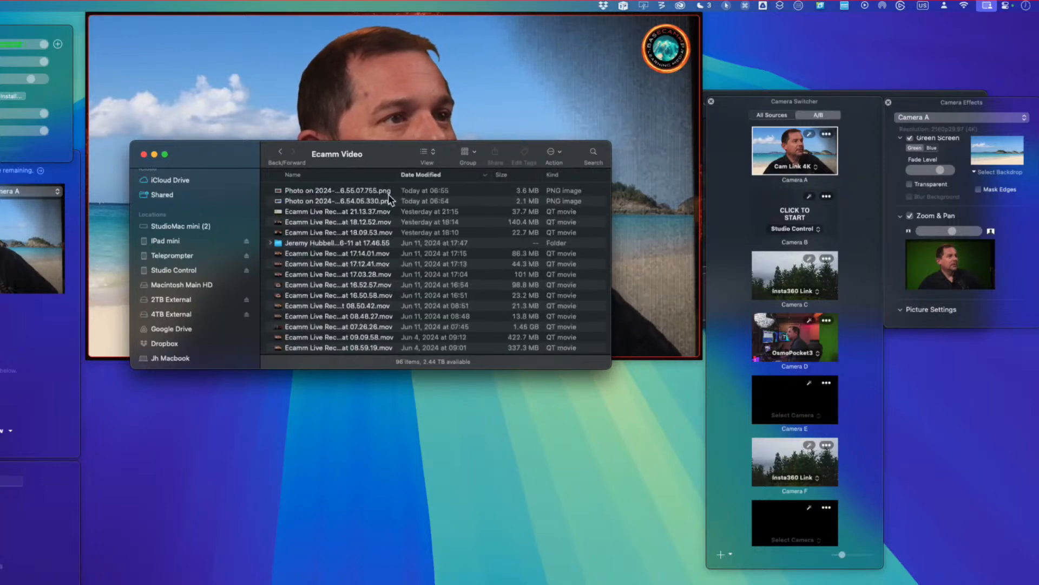
# - Preview the most recent photo in the Ecamm Video folder and close the preview
pyautogui.click(380, 193)
pyautogui.press('space')
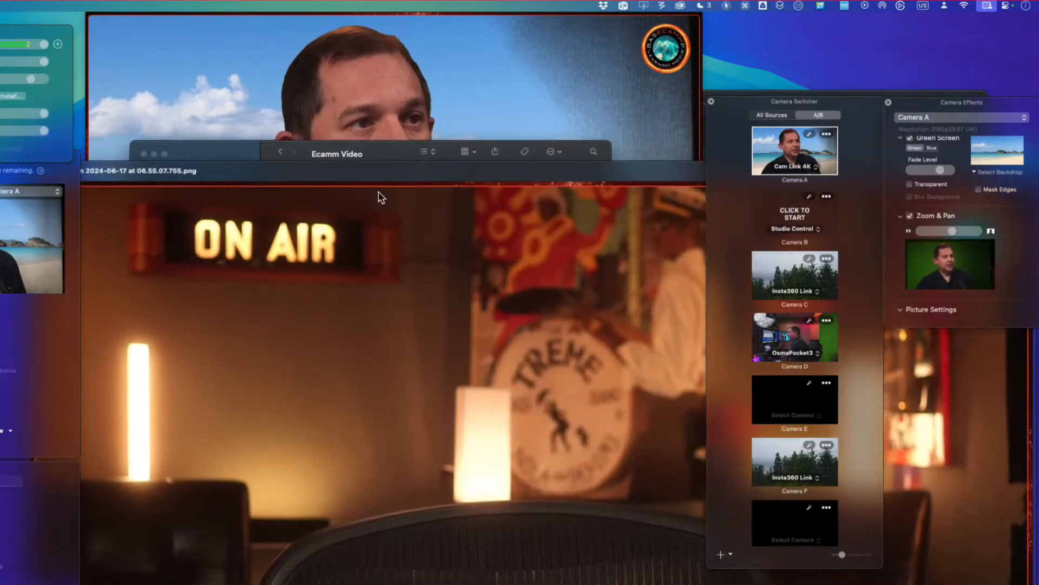
pyautogui.press('space')
# - Use the photo ending 06.55.07.755.png as Camera A's green screen backdrop and move the Finder window below the video preview
pyautogui.moveTo(363, 191); pyautogui.dragTo(1000, 153)
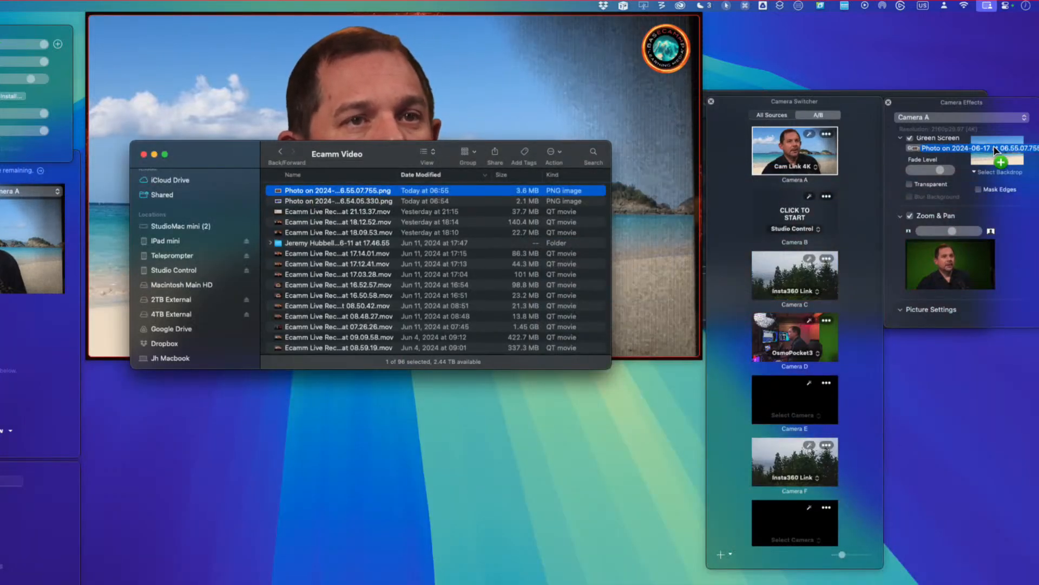
pyautogui.moveTo(397, 150); pyautogui.dragTo(406, 419)
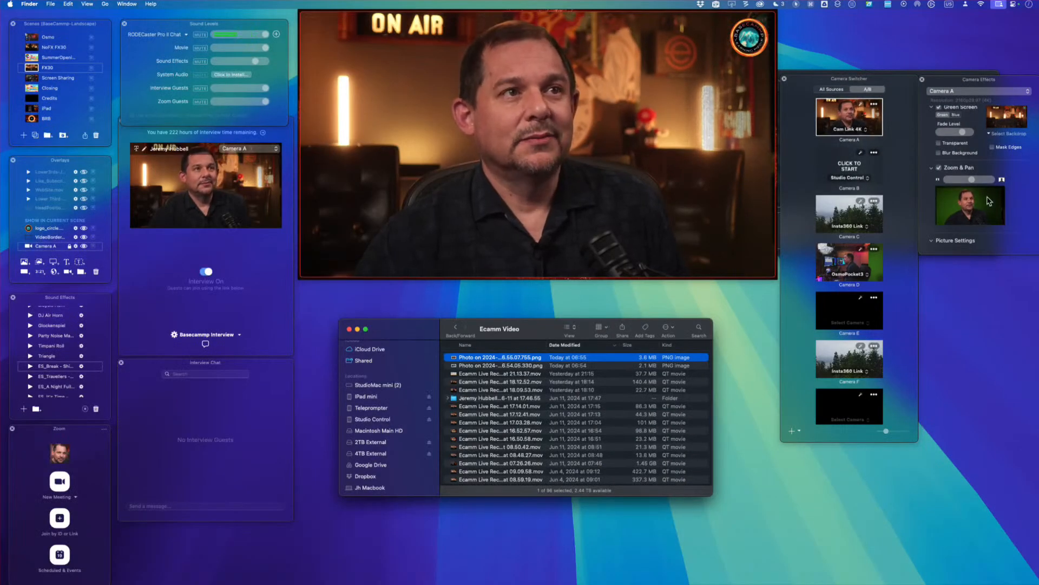
# - Switch to the FX30 scene in Ecamm Live and turn Camera A's green screen off and on again
pyautogui.moveTo(711, 112)
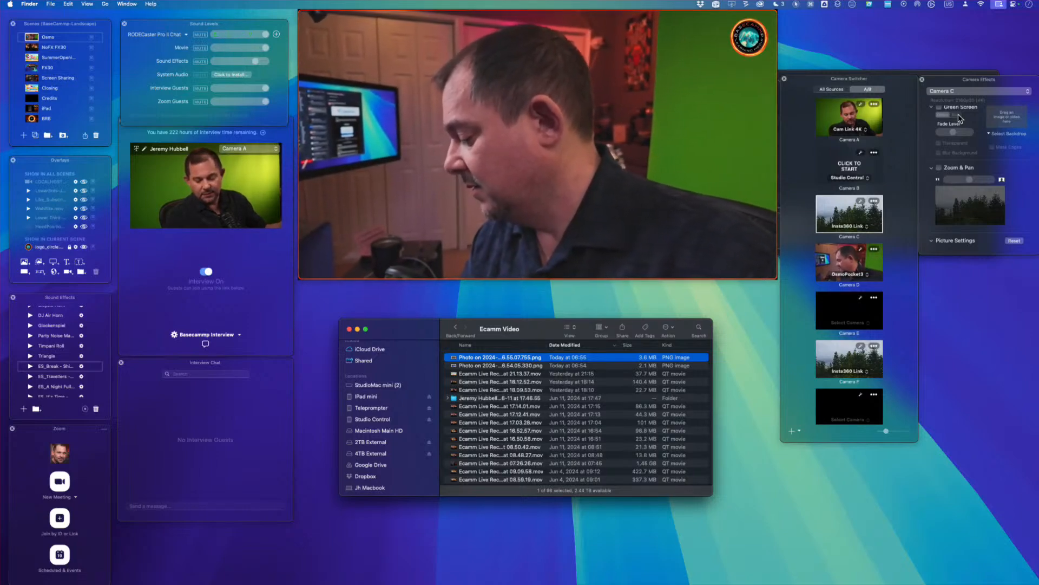
pyautogui.press('super+4')
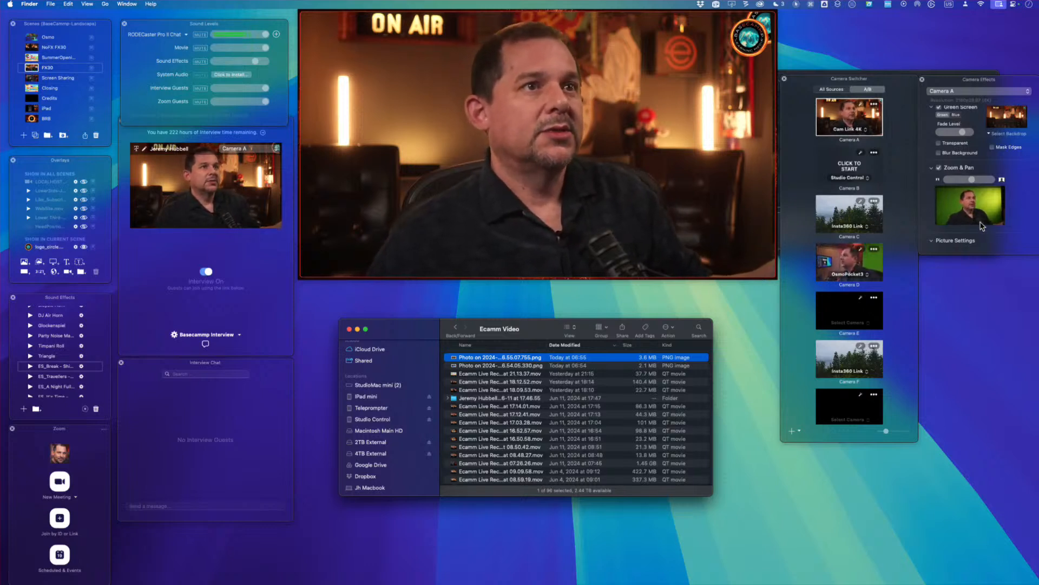
pyautogui.click(953, 108)
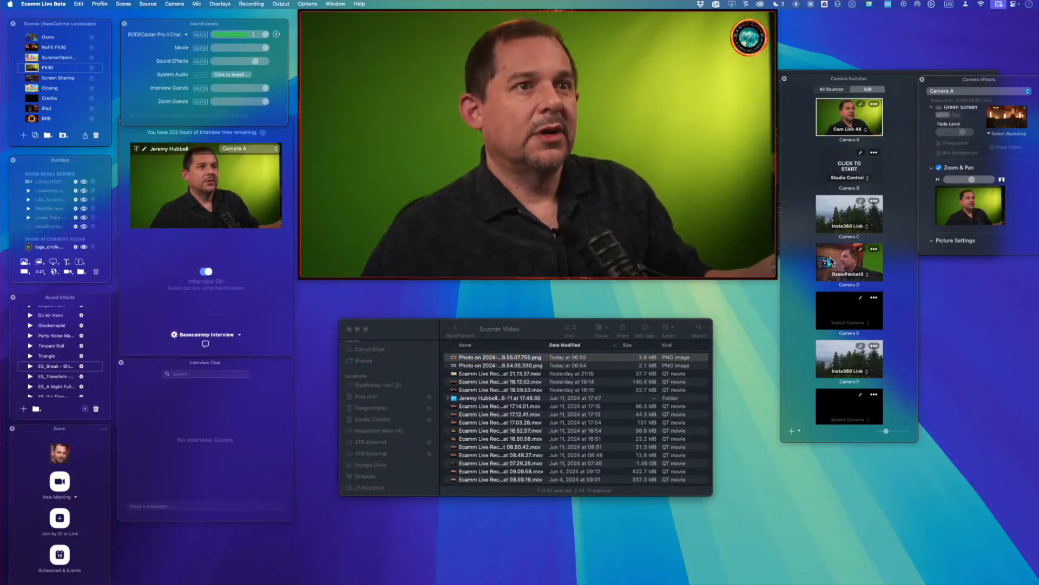
pyautogui.click(940, 109)
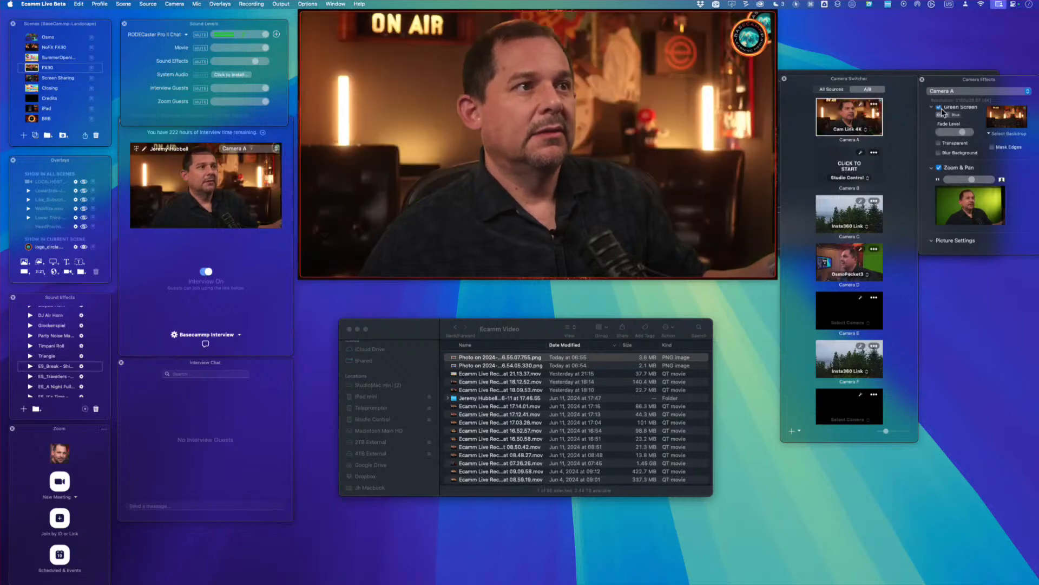